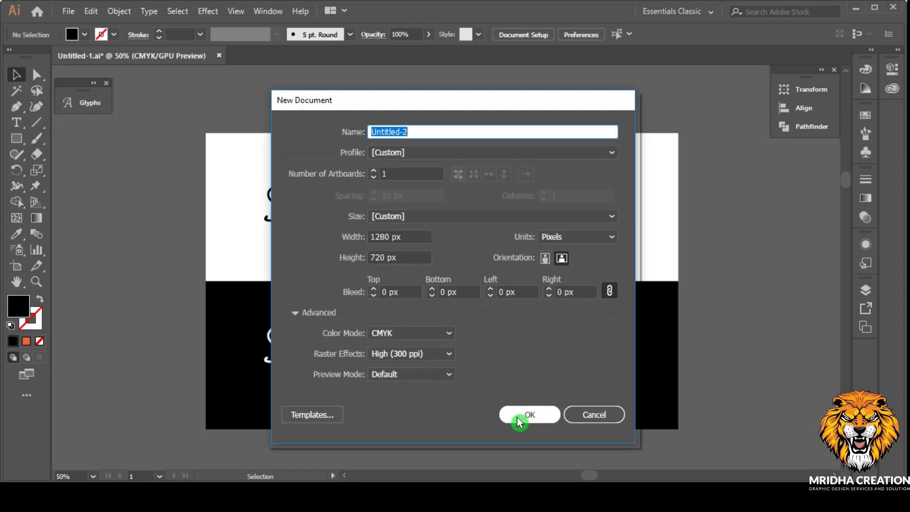
Create a new 1280 × 720 px CMYK document with one artboard and 300 ppi raster effects
{"action": "left_click", "coordinate": [537, 417]}
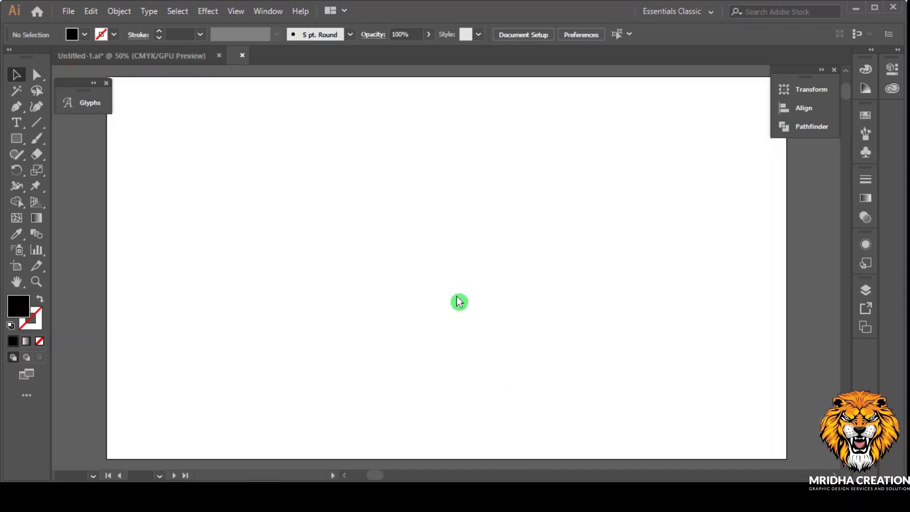
{"action": "scroll", "coordinate": [436, 287], "scroll_direction": "up", "scroll_amount": 2}
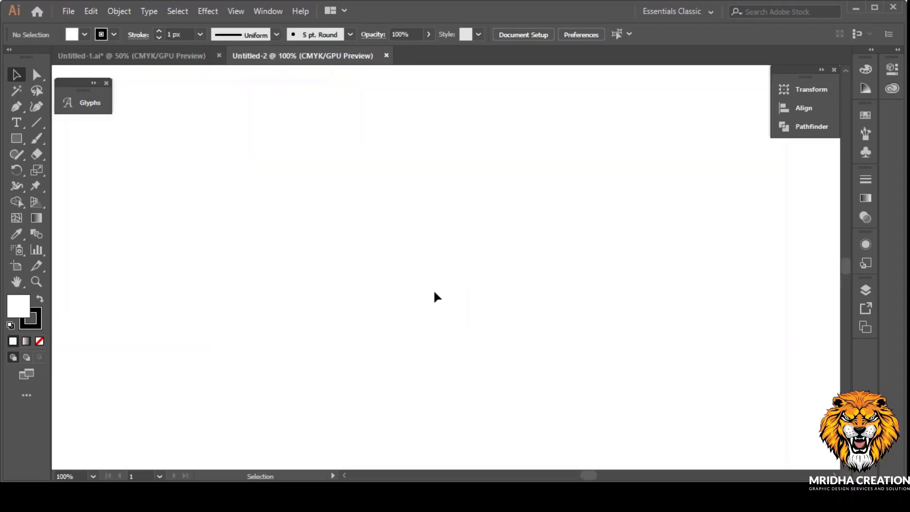
{"action": "scroll", "coordinate": [434, 290], "scroll_direction": "down", "scroll_amount": 2}
Add a line of point text containing the signature name in capitals on the artboard
{"action": "left_click", "coordinate": [20, 143]}
{"action": "left_click", "coordinate": [17, 122]}
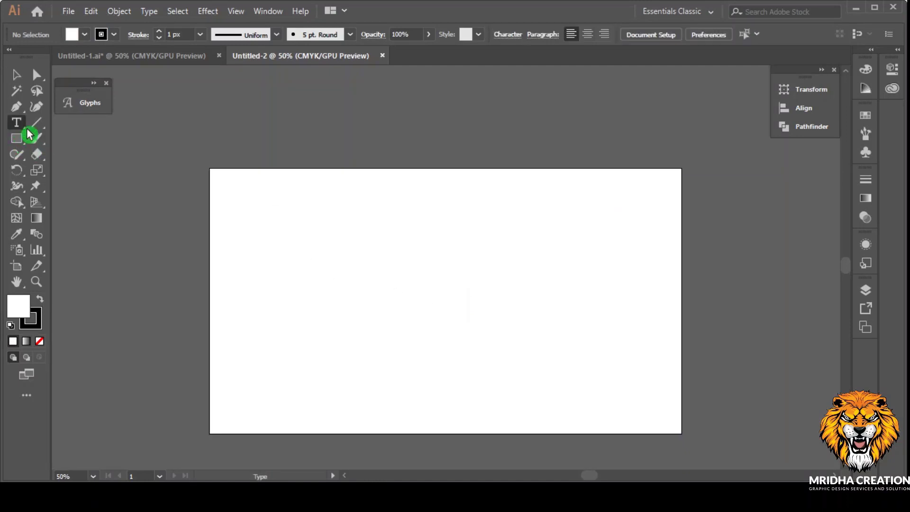
{"action": "left_click", "coordinate": [271, 245]}
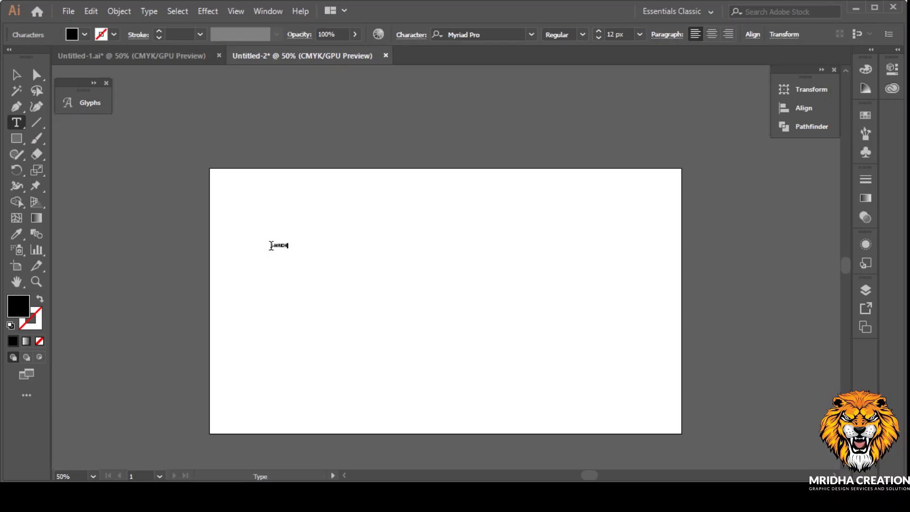
{"action": "type", "text": "MRIDHA"}
{"action": "left_click", "coordinate": [16, 74]}
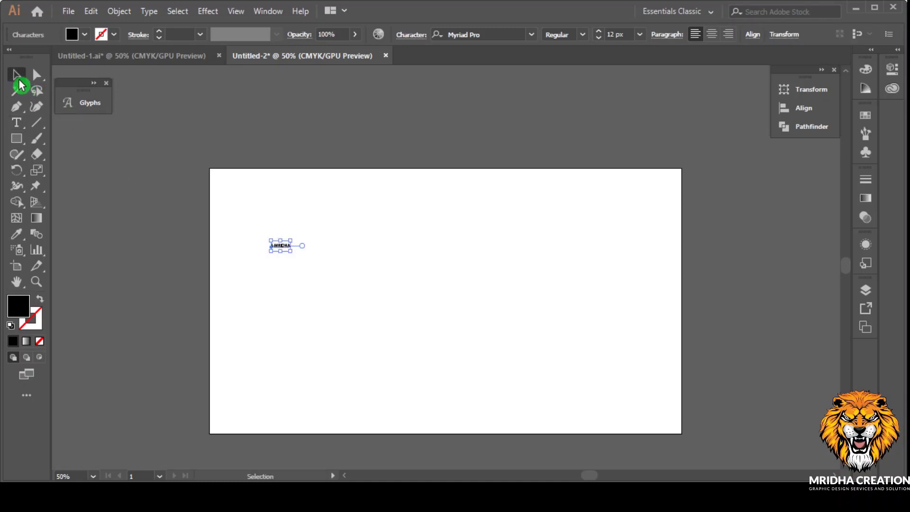
Enlarge the name text by scaling it up, reposition it, and set its font size to 193 px
{"action": "left_click_drag", "start_coordinate": [293, 252], "coordinate": [452, 331]}
{"action": "left_click_drag", "start_coordinate": [308, 265], "coordinate": [341, 276]}
{"action": "left_click", "coordinate": [618, 34]}
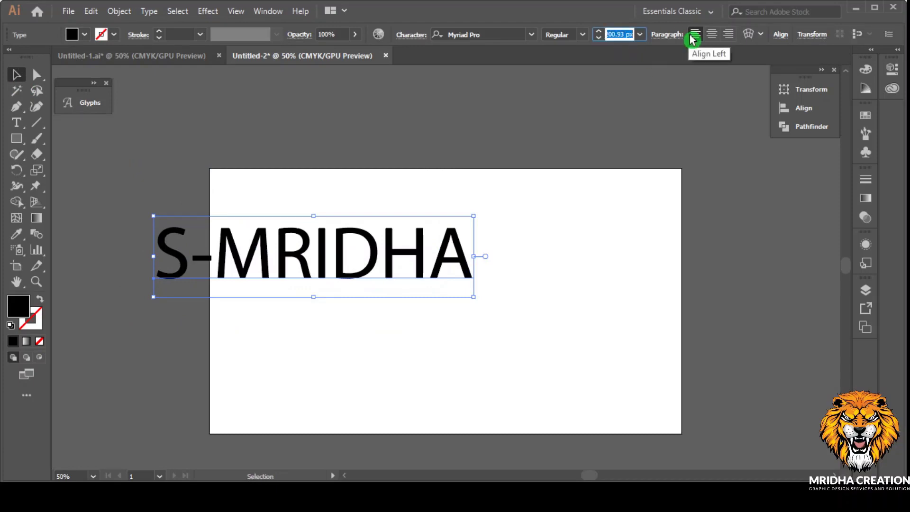
{"action": "type", "text": "193"}
{"action": "left_click", "coordinate": [693, 35]}
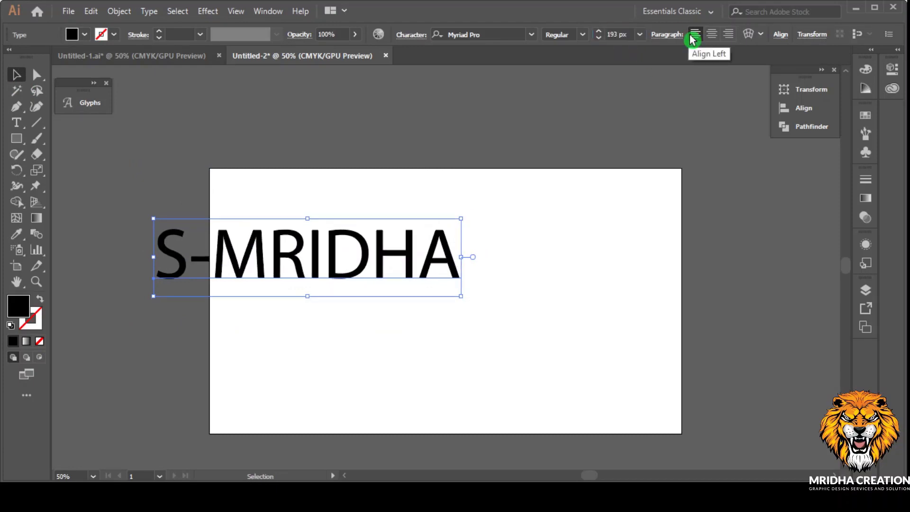
Change the font of the name text to Ballpoint Signature and deselect it
{"action": "scroll", "coordinate": [379, 302], "scroll_direction": "right", "scroll_amount": 2}
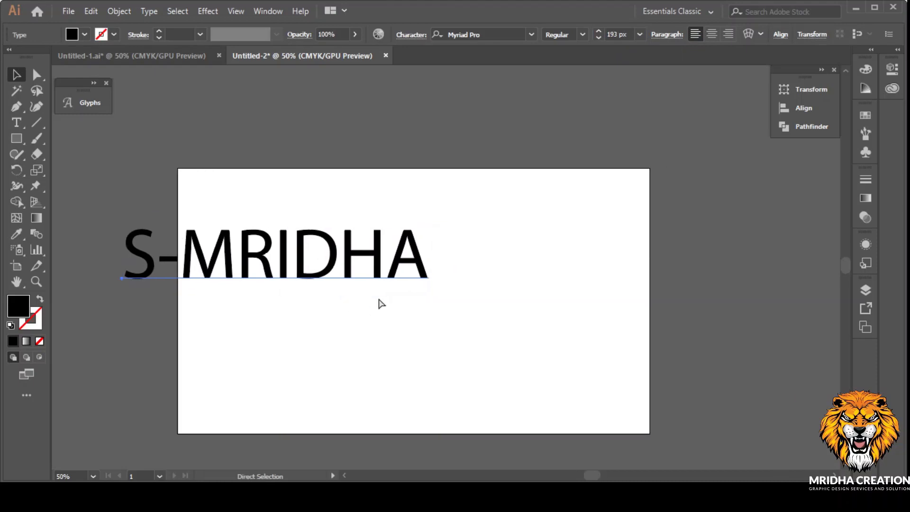
{"action": "left_click", "coordinate": [531, 35]}
{"action": "left_click", "coordinate": [590, 110]}
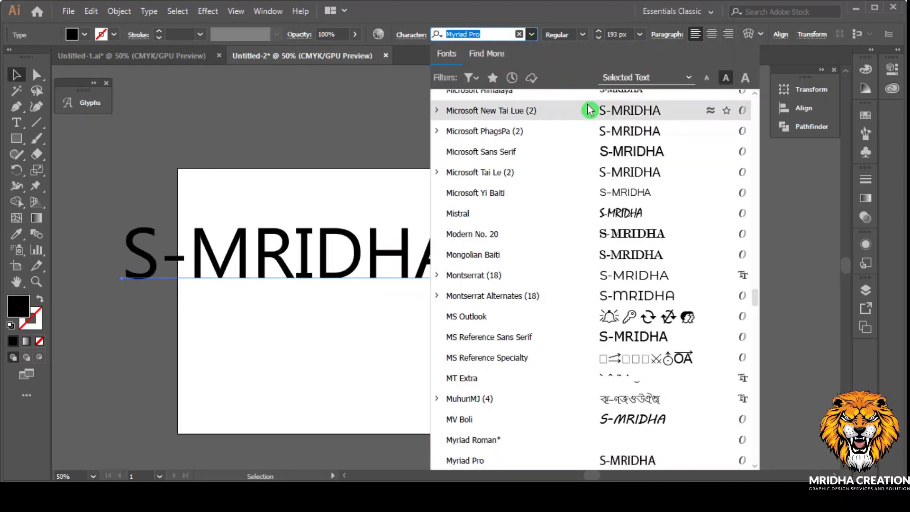
{"action": "scroll", "coordinate": [591, 110], "scroll_direction": "up", "scroll_amount": 6}
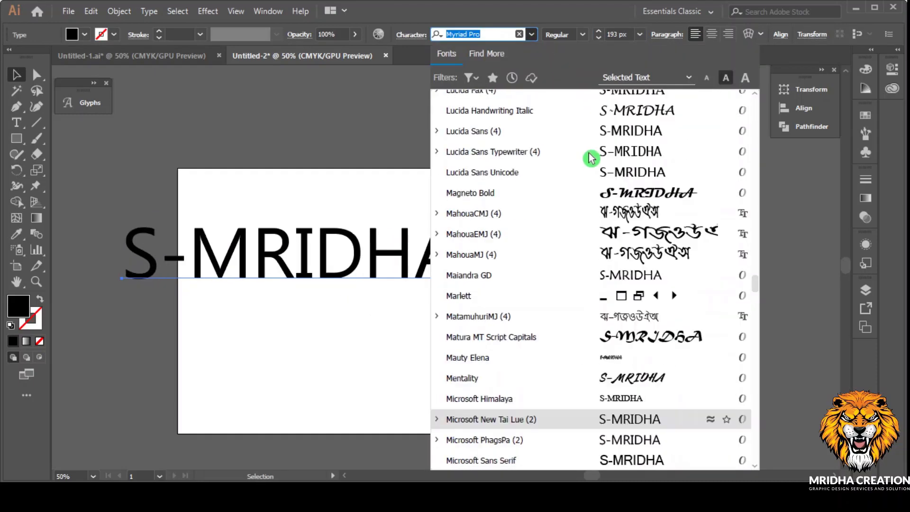
{"action": "left_click", "coordinate": [755, 132]}
{"action": "left_click_drag", "start_coordinate": [755, 132], "coordinate": [756, 103]}
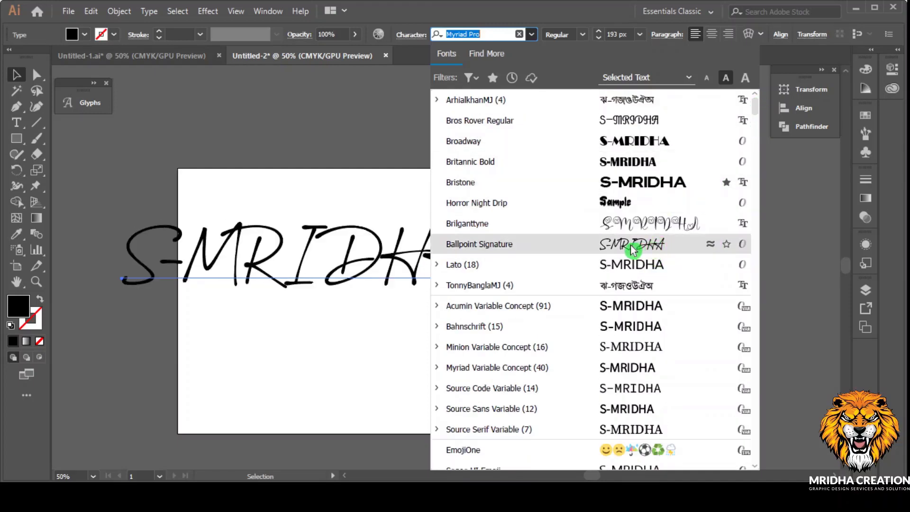
{"action": "left_click", "coordinate": [492, 252]}
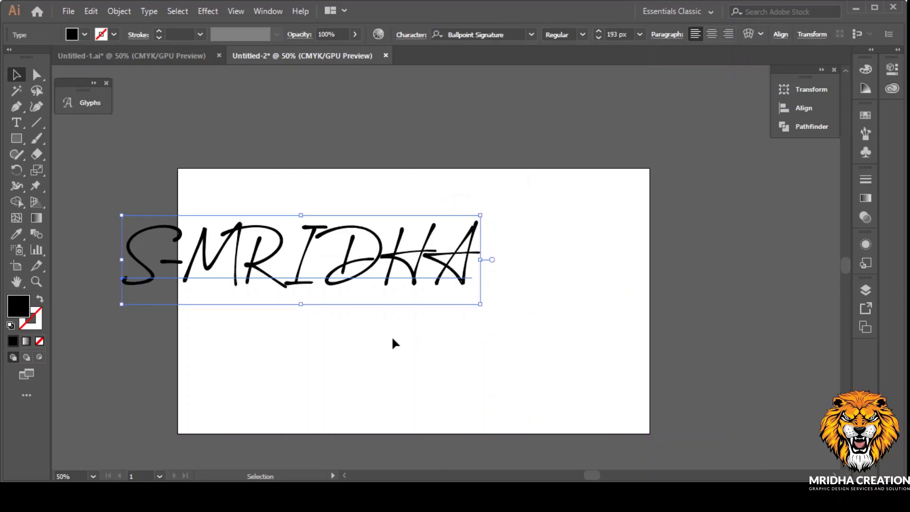
{"action": "left_click", "coordinate": [305, 333]}
Place a duplicate of the signature text below the artboard
{"action": "scroll", "coordinate": [277, 287], "scroll_direction": "up", "scroll_amount": 2}
{"action": "scroll", "coordinate": [348, 298], "scroll_direction": "left", "scroll_amount": 3}
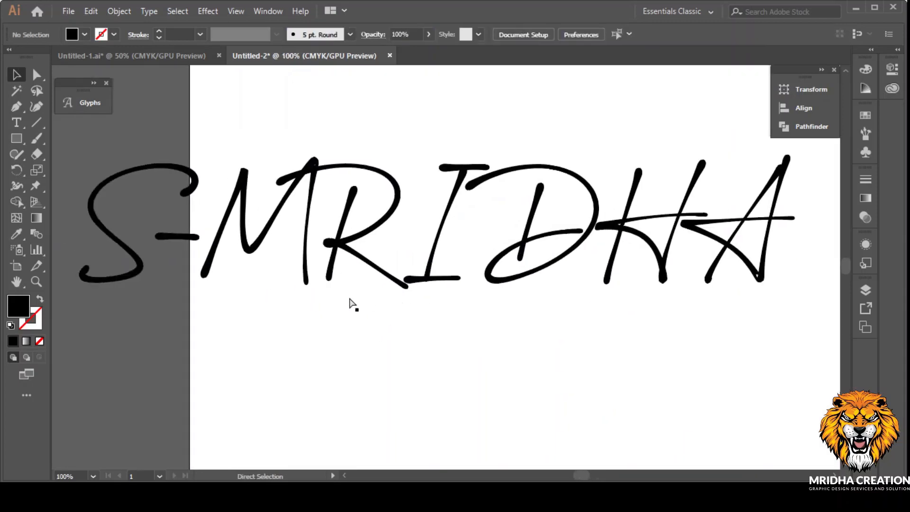
{"action": "scroll", "coordinate": [348, 298], "scroll_direction": "up", "scroll_amount": 1}
{"action": "scroll", "coordinate": [279, 309], "scroll_direction": "down", "scroll_amount": 2}
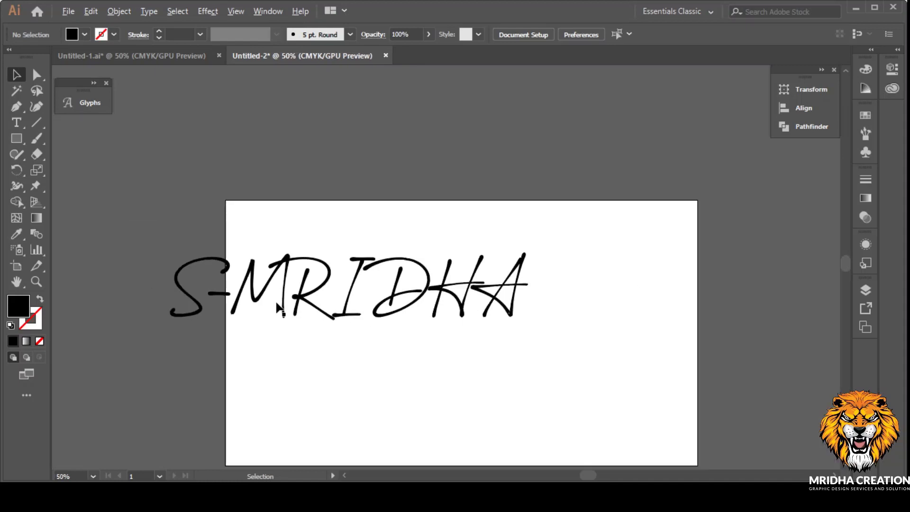
{"action": "left_click", "coordinate": [296, 298]}
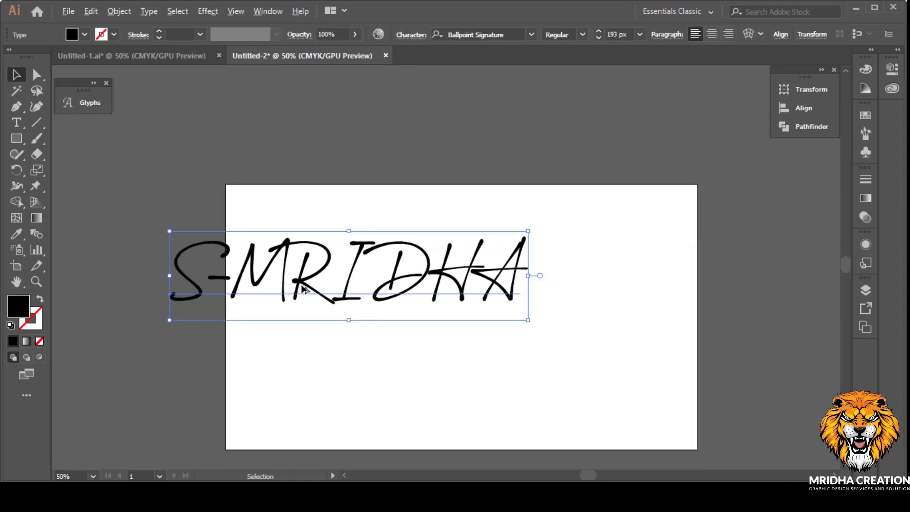
{"action": "scroll", "coordinate": [303, 289], "scroll_direction": "down", "scroll_amount": 1}
{"action": "scroll", "coordinate": [303, 279], "scroll_direction": "down", "scroll_amount": 1}
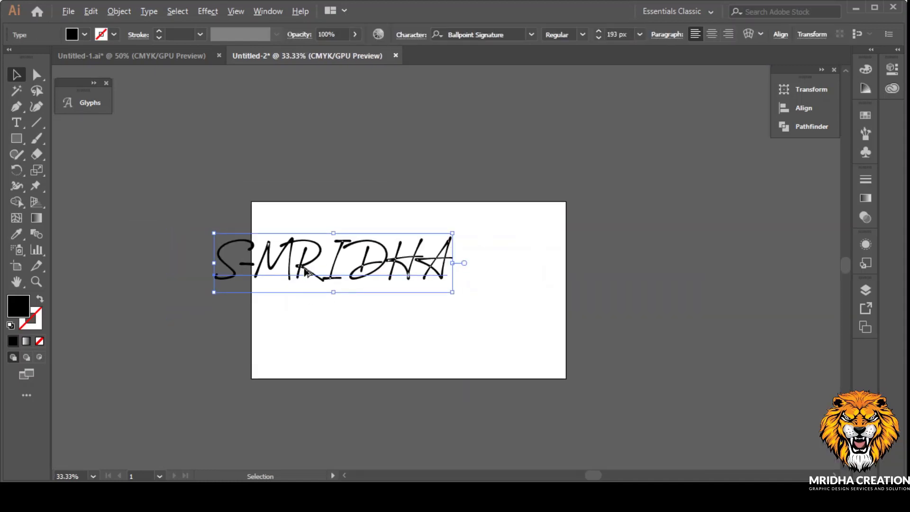
{"action": "left_click_drag", "start_coordinate": [306, 271], "coordinate": [294, 435]}
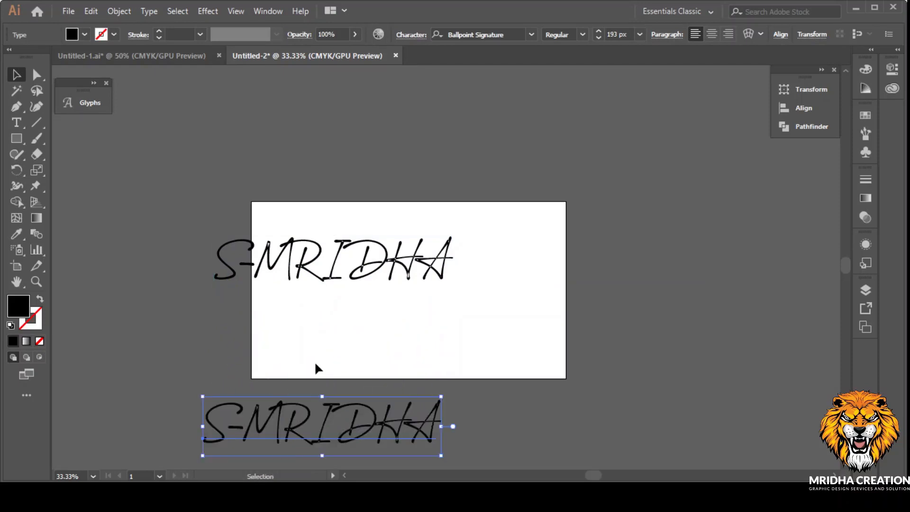
Set the character tracking of the original signature text on the artboard to 300
{"action": "scroll", "coordinate": [315, 365], "scroll_direction": "up", "scroll_amount": 2}
{"action": "left_click", "coordinate": [310, 301]}
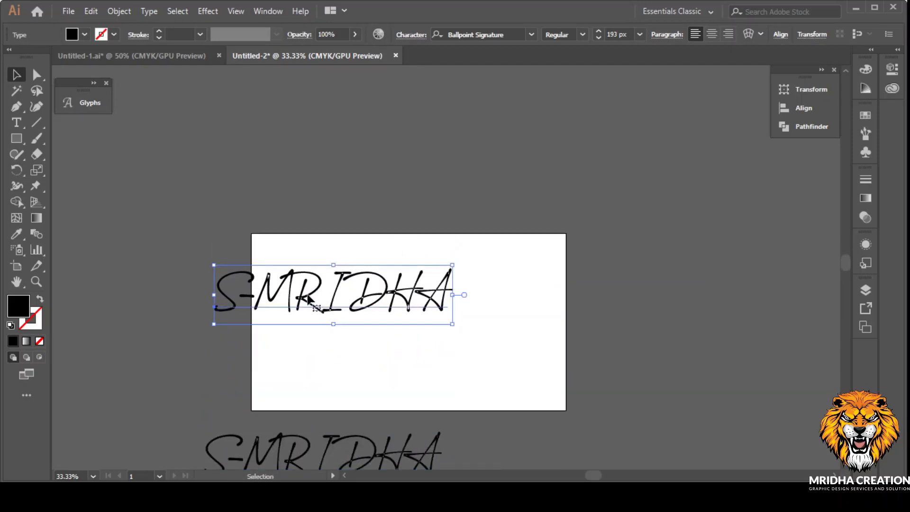
{"action": "left_click", "coordinate": [411, 35]}
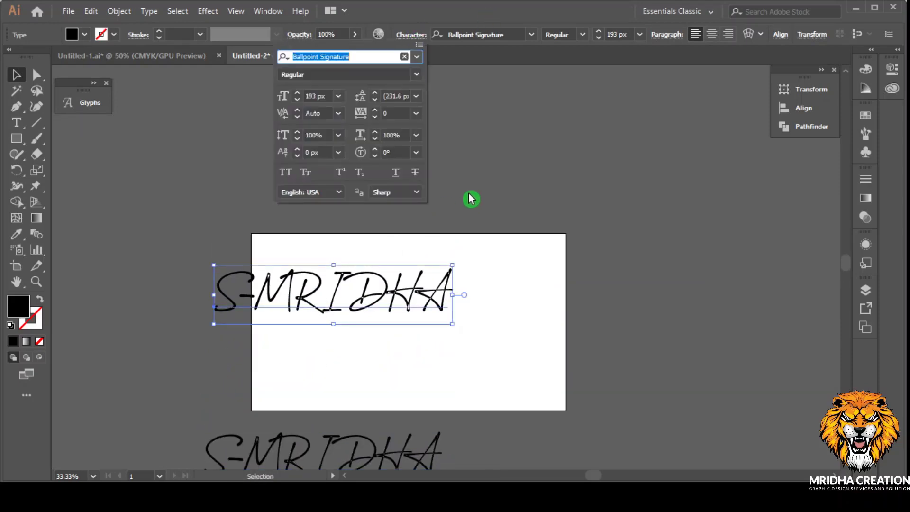
{"action": "left_click", "coordinate": [395, 113]}
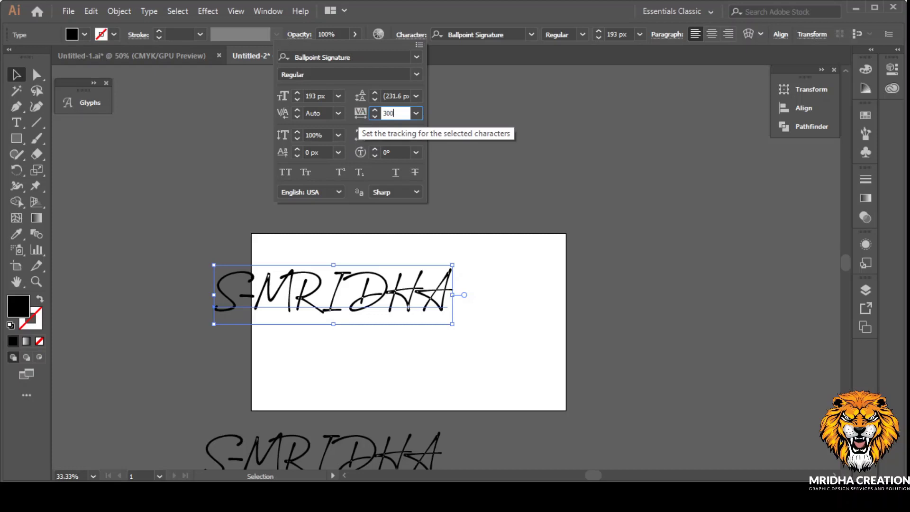
{"action": "key", "text": "Return"}
{"action": "left_click", "coordinate": [609, 299]}
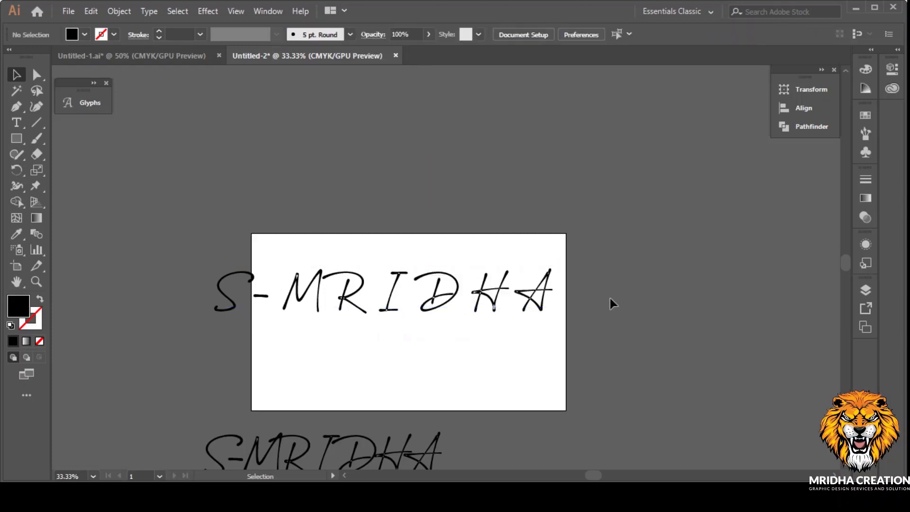
{"action": "scroll", "coordinate": [460, 294], "scroll_direction": "up", "scroll_amount": 2}
{"action": "scroll", "coordinate": [473, 309], "scroll_direction": "down", "scroll_amount": 1}
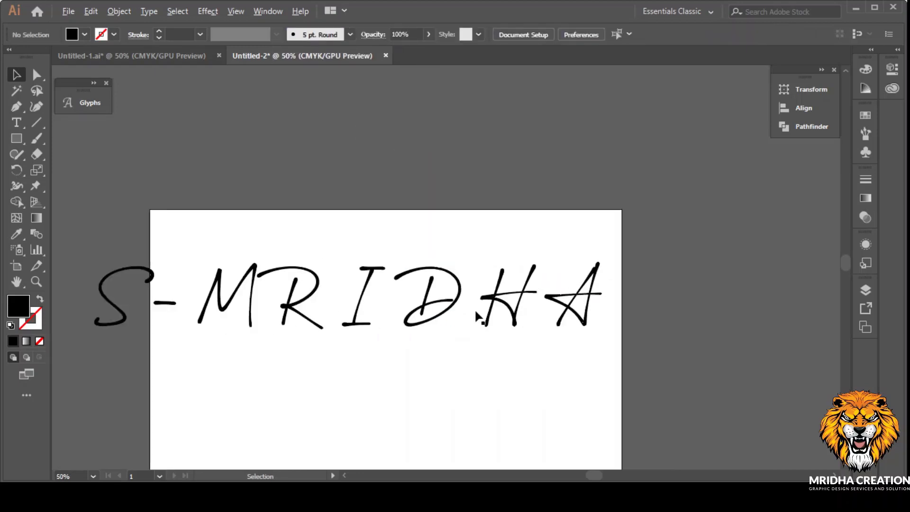
{"action": "left_click", "coordinate": [443, 315]}
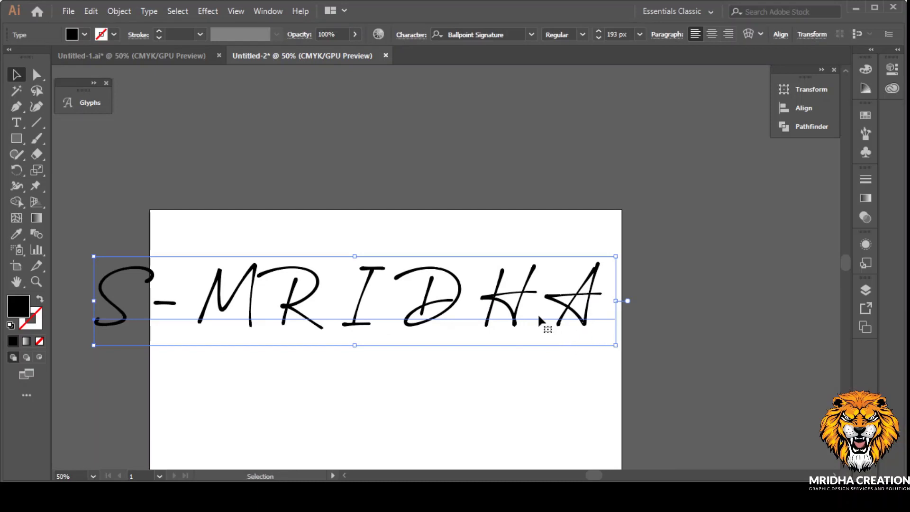
{"action": "scroll", "coordinate": [448, 310], "scroll_direction": "down", "scroll_amount": 1}
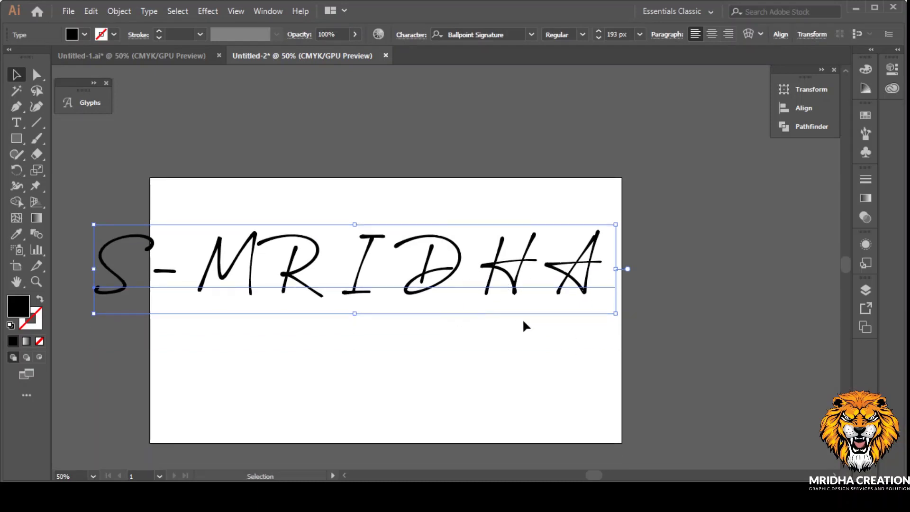
{"action": "key", "text": "shift+t"}
{"action": "left_click", "coordinate": [203, 269]}
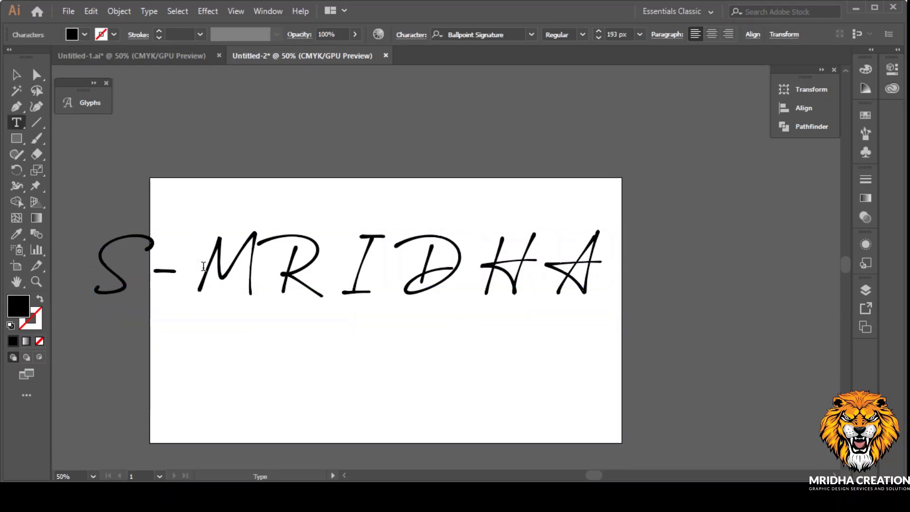
{"action": "key", "text": "BackSpace"}
{"action": "key", "text": "ctrl+z"}
{"action": "left_click", "coordinate": [16, 74]}
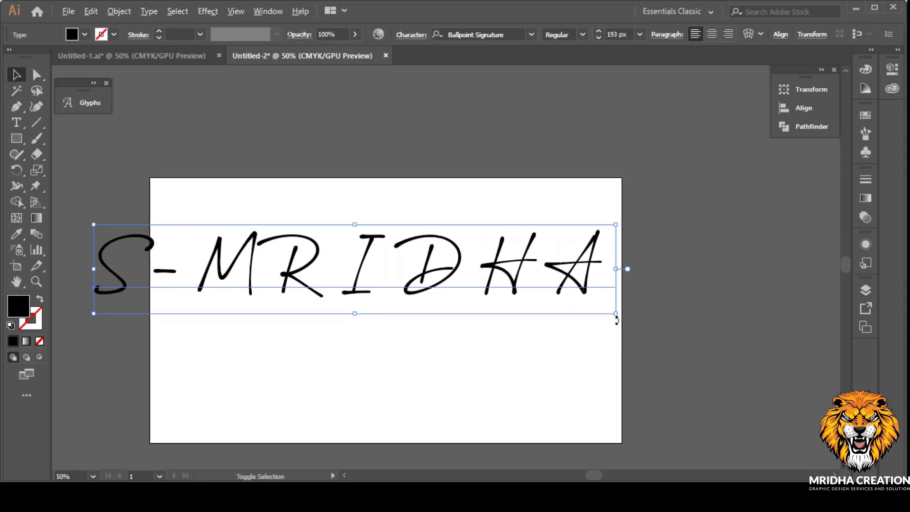
Set the font size of the widely spaced signature text to 180 px and move it fully over the artboard
{"action": "left_click", "coordinate": [616, 34]}
{"action": "type", "text": "18"}
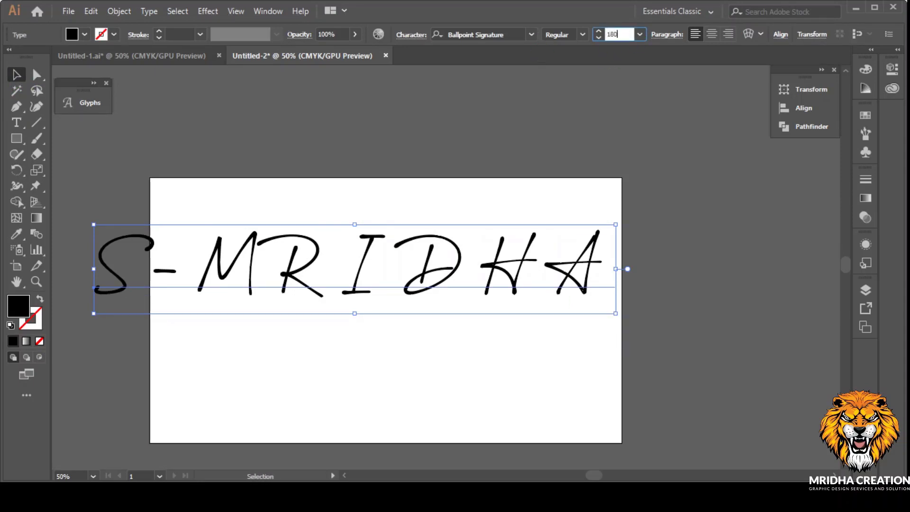
{"action": "type", "text": "0"}
{"action": "key", "text": "Return"}
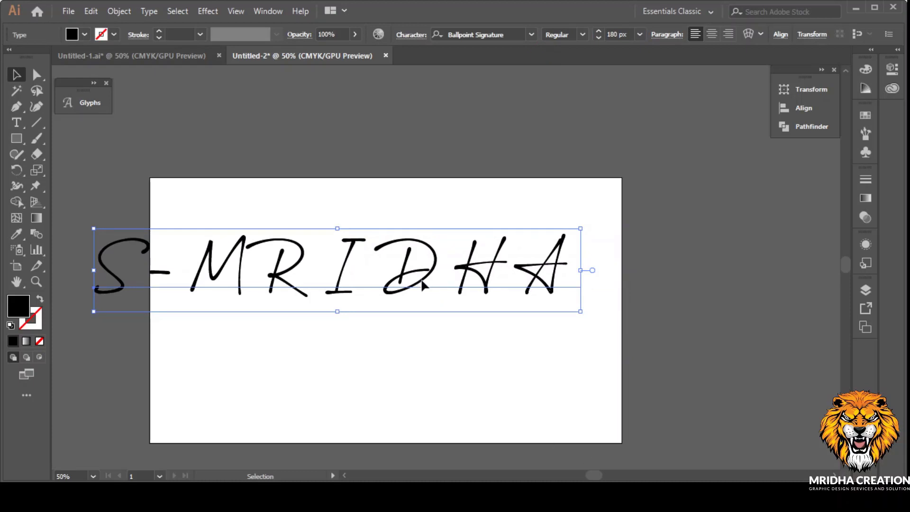
{"action": "mouse_move", "coordinate": [423, 284]}
{"action": "left_mouse_down"}
{"action": "mouse_move", "coordinate": [481, 286]}
{"action": "mouse_move", "coordinate": [476, 298]}
{"action": "left_mouse_up"}
{"action": "left_click", "coordinate": [593, 353]}
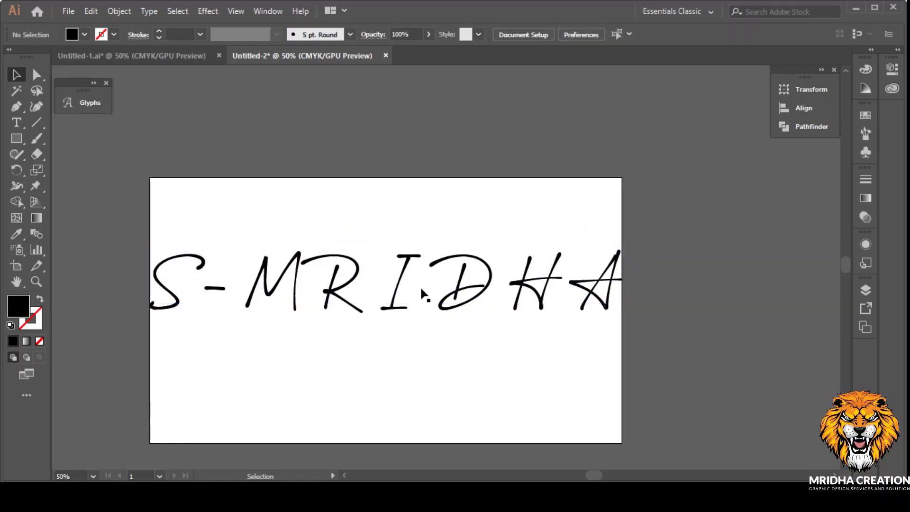
Set the signature text's tracking to 220 and shift it slightly so it sits centred across the artboard's width
{"action": "scroll", "coordinate": [420, 286], "scroll_direction": "down", "scroll_amount": 1}
{"action": "scroll", "coordinate": [397, 305], "scroll_direction": "up", "scroll_amount": 1}
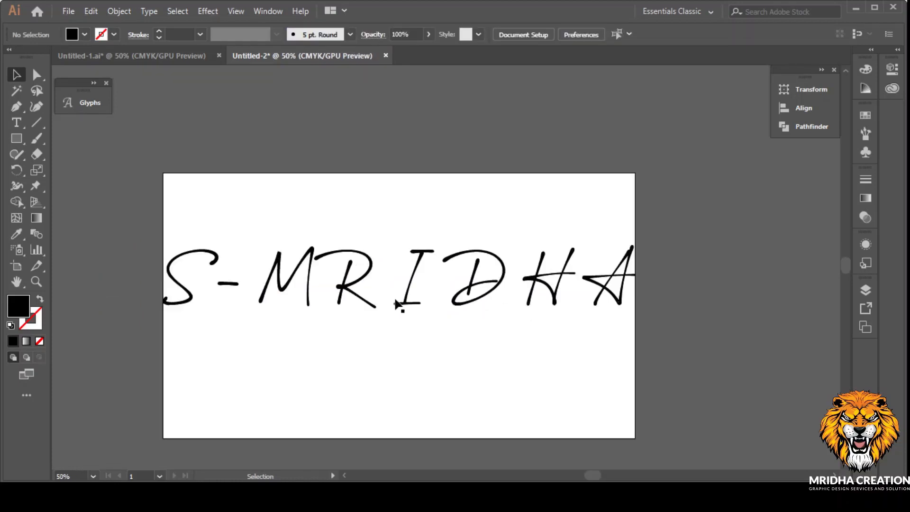
{"action": "left_click", "coordinate": [363, 303]}
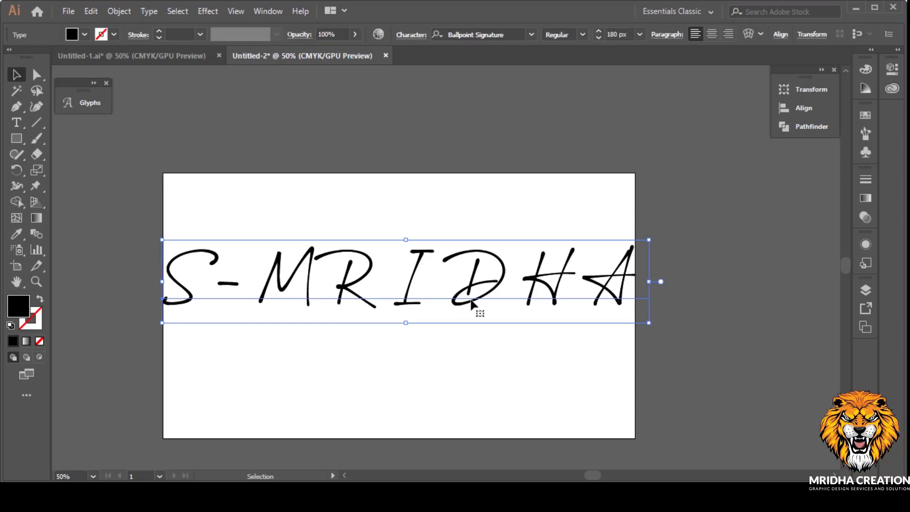
{"action": "left_click", "coordinate": [404, 36]}
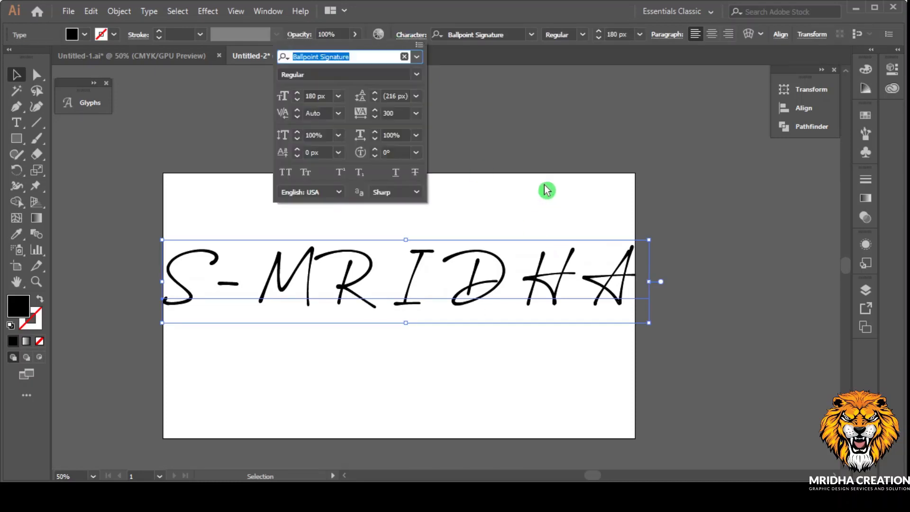
{"action": "left_click", "coordinate": [399, 113]}
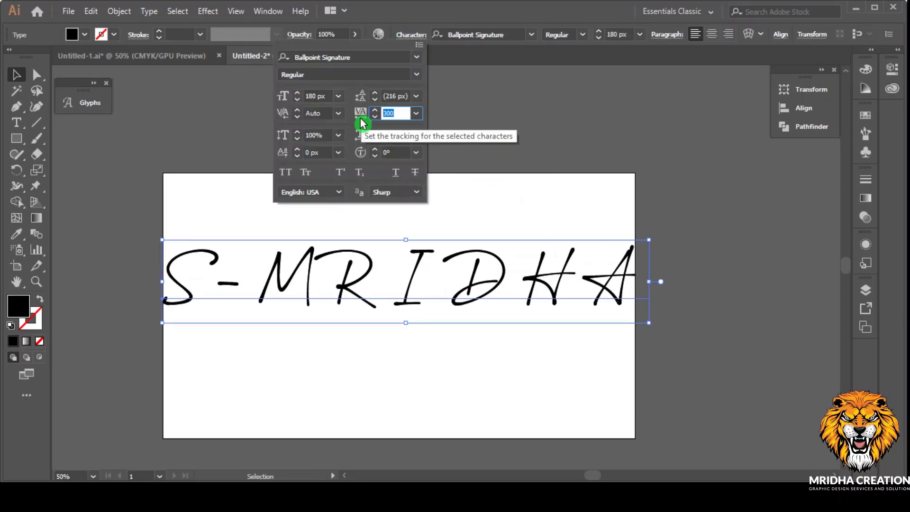
{"action": "type", "text": "220"}
{"action": "key", "text": "Return"}
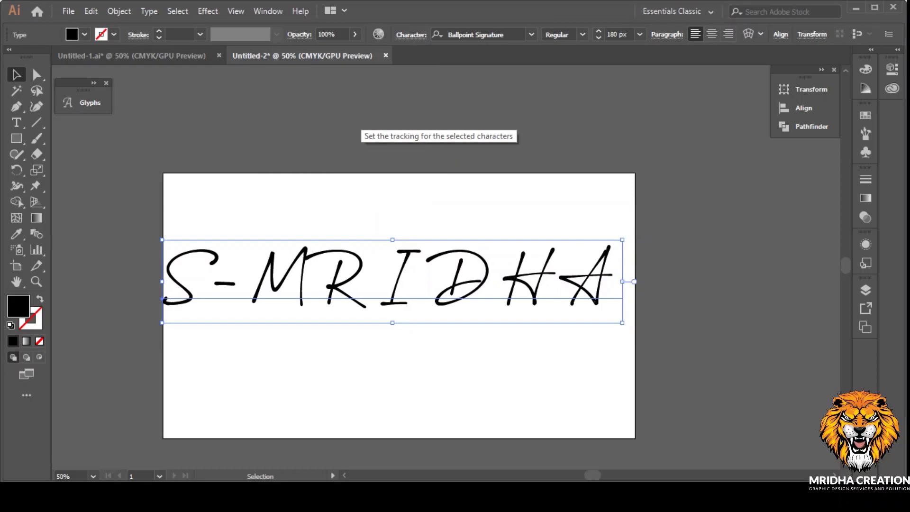
{"action": "left_click", "coordinate": [421, 189]}
{"action": "left_click_drag", "start_coordinate": [335, 290], "coordinate": [341, 289]}
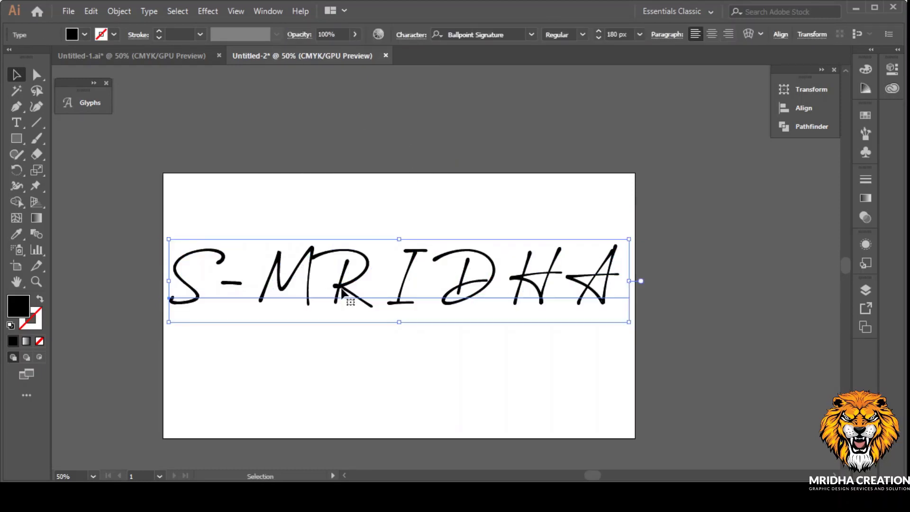
Convert the signature text on the artboard to outlines and unite its letter shapes
{"action": "right_click", "coordinate": [341, 290]}
{"action": "left_click", "coordinate": [411, 125]}
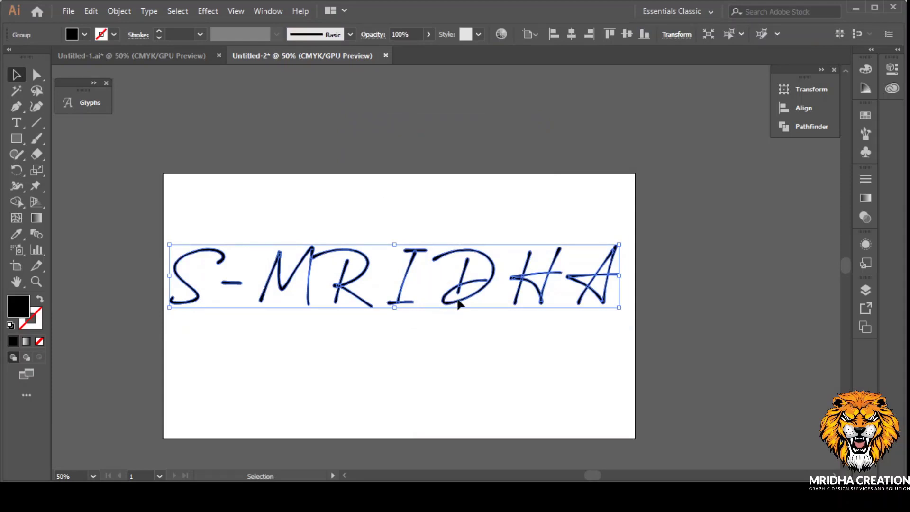
{"action": "left_click", "coordinate": [810, 126]}
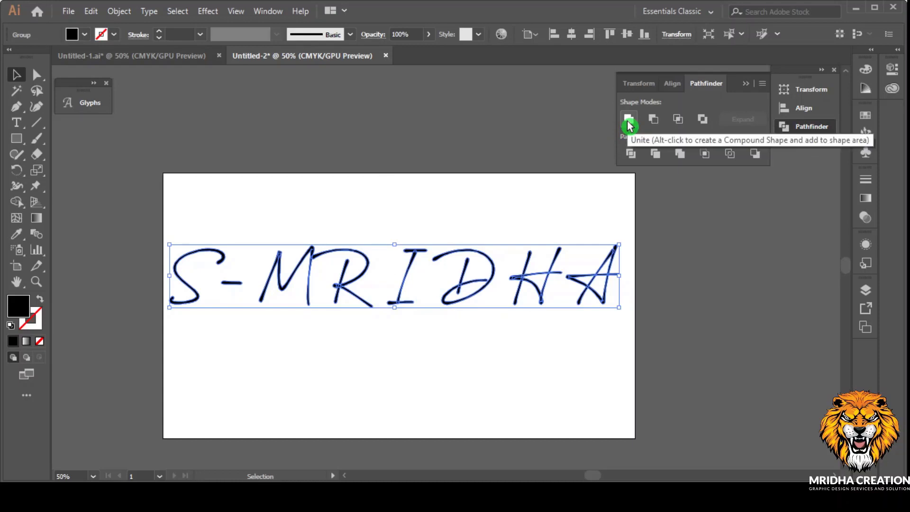
{"action": "left_click", "coordinate": [628, 121]}
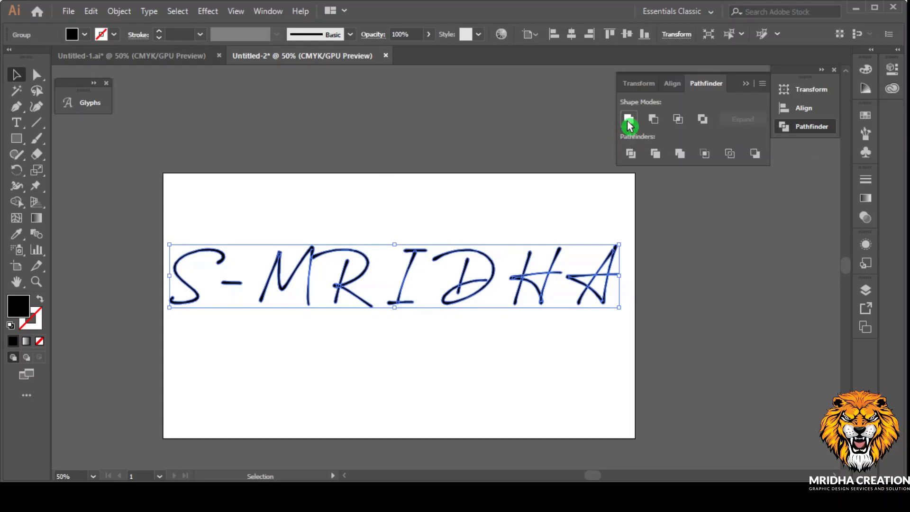
{"action": "left_click", "coordinate": [745, 85]}
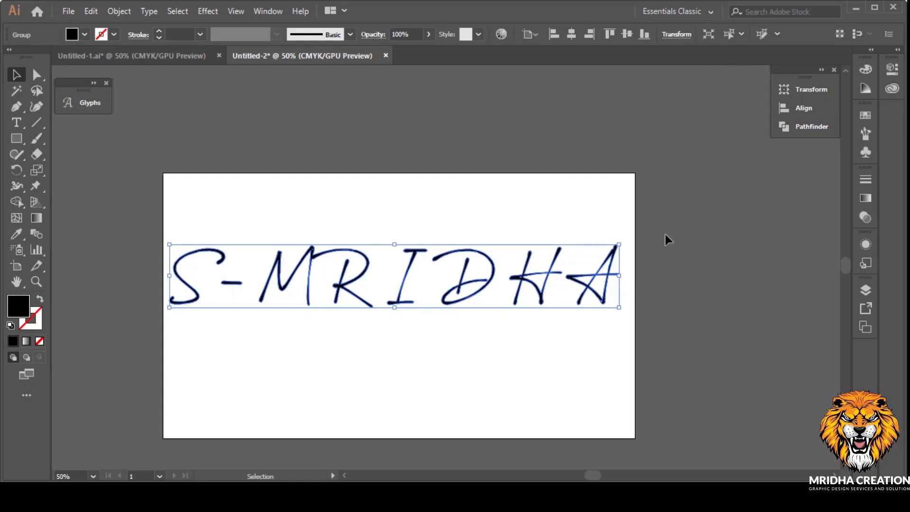
{"action": "left_click", "coordinate": [546, 358]}
Move the duplicate signature text from below the artboard onto it, beneath the outlined signature
{"action": "scroll", "coordinate": [370, 317], "scroll_direction": "down", "scroll_amount": 1}
{"action": "scroll", "coordinate": [338, 264], "scroll_direction": "up", "scroll_amount": 1}
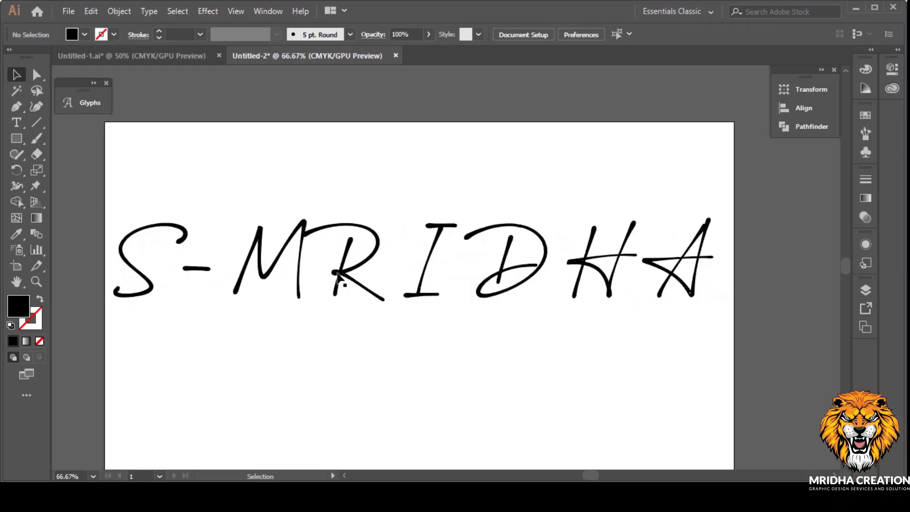
{"action": "scroll", "coordinate": [351, 288], "scroll_direction": "left", "scroll_amount": 1}
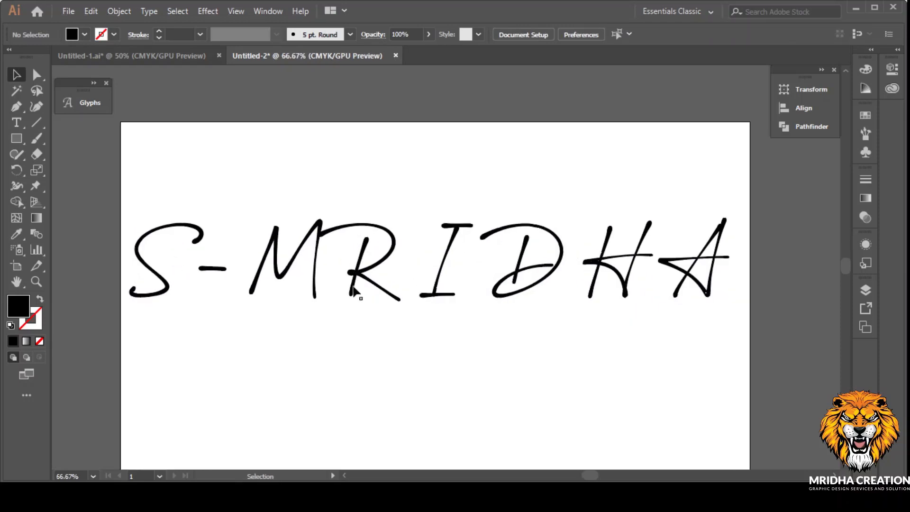
{"action": "scroll", "coordinate": [354, 286], "scroll_direction": "down", "scroll_amount": 4}
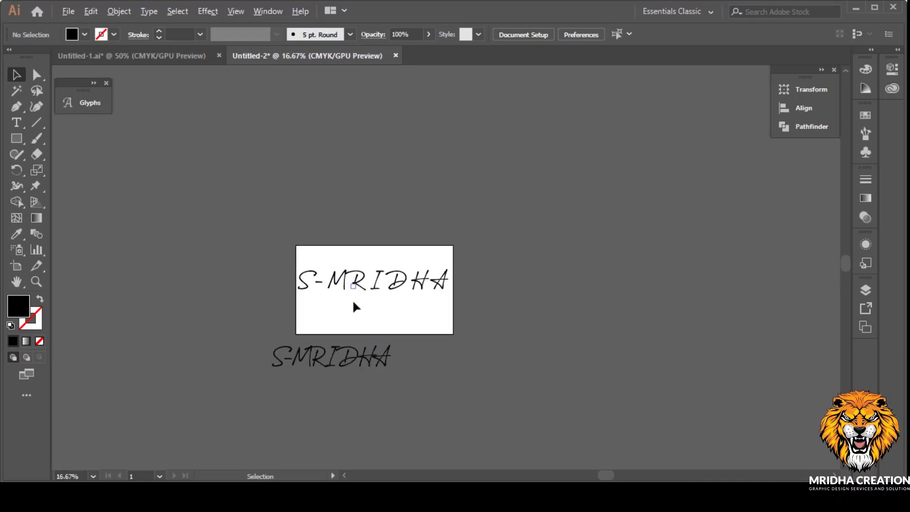
{"action": "scroll", "coordinate": [354, 305], "scroll_direction": "up", "scroll_amount": 2}
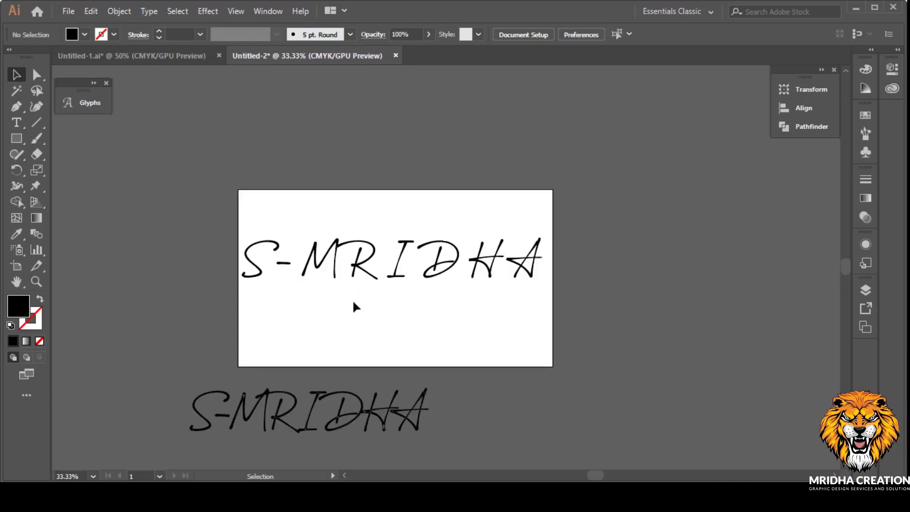
{"action": "left_click", "coordinate": [357, 272]}
{"action": "scroll", "coordinate": [356, 275], "scroll_direction": "down", "scroll_amount": 1}
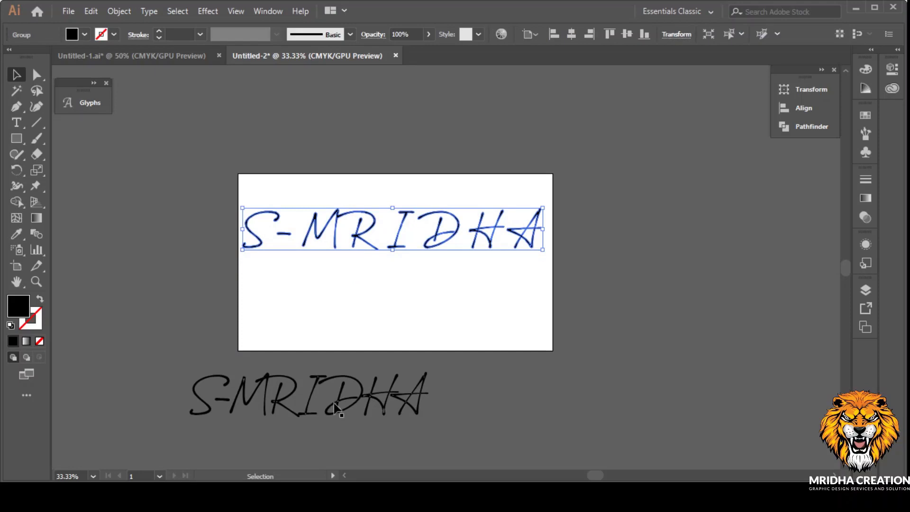
{"action": "left_click_drag", "start_coordinate": [335, 407], "coordinate": [443, 308]}
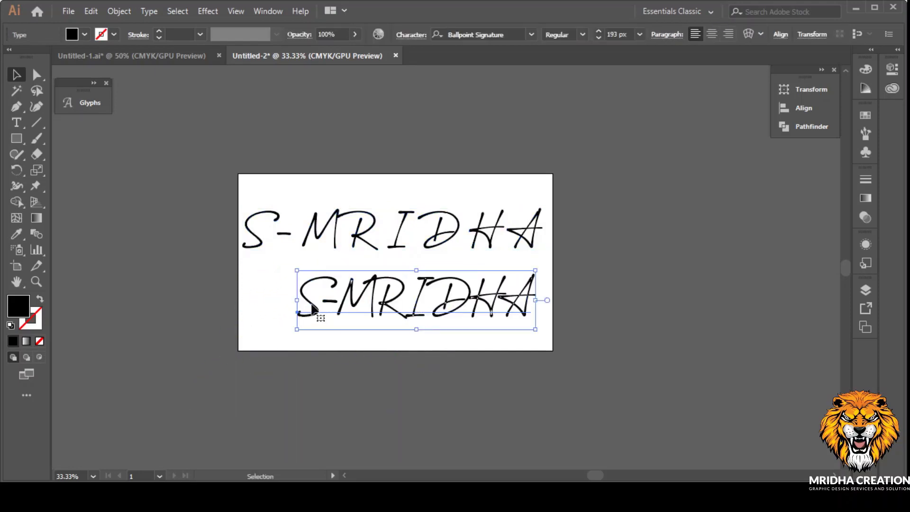
Replace the wording of the duplicate signature text with PHOTOGRAPHY
{"action": "key", "text": "t"}
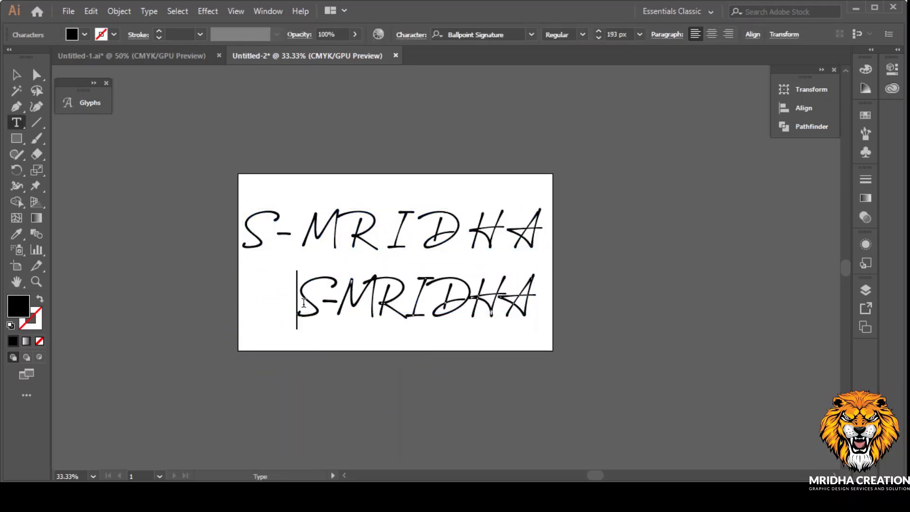
{"action": "left_click_drag", "start_coordinate": [304, 302], "coordinate": [557, 302]}
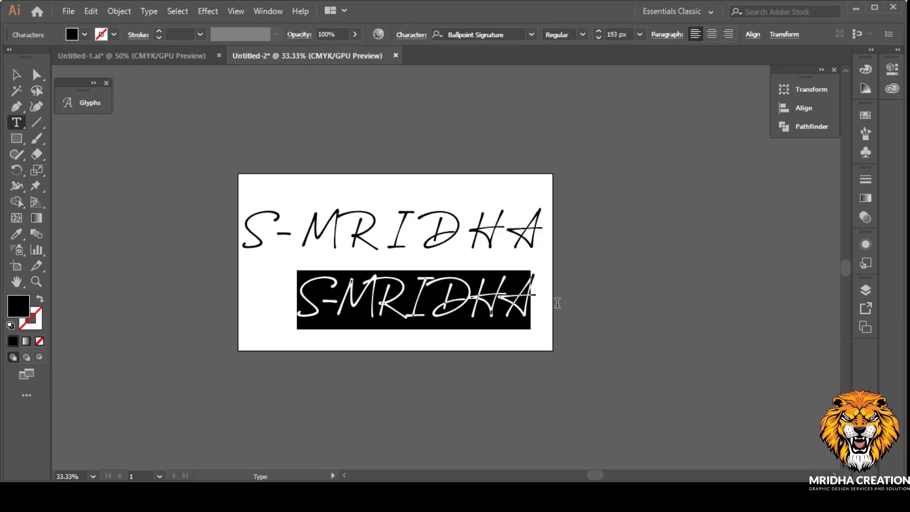
{"action": "type", "text": "PHO"}
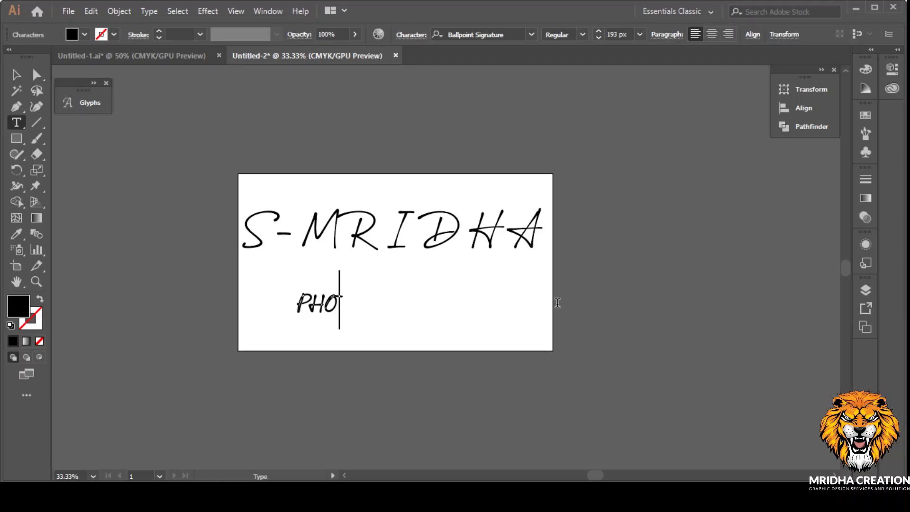
{"action": "type", "text": "TOG"}
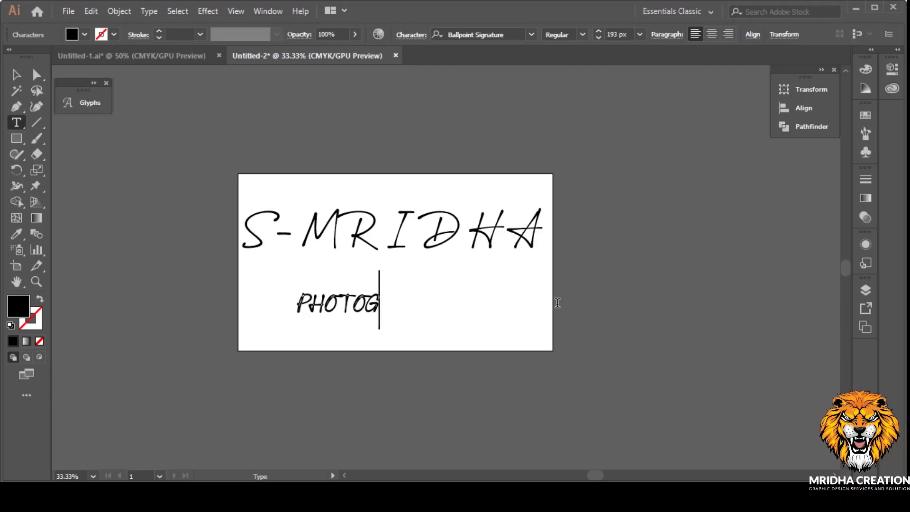
{"action": "type", "text": "RAPHY"}
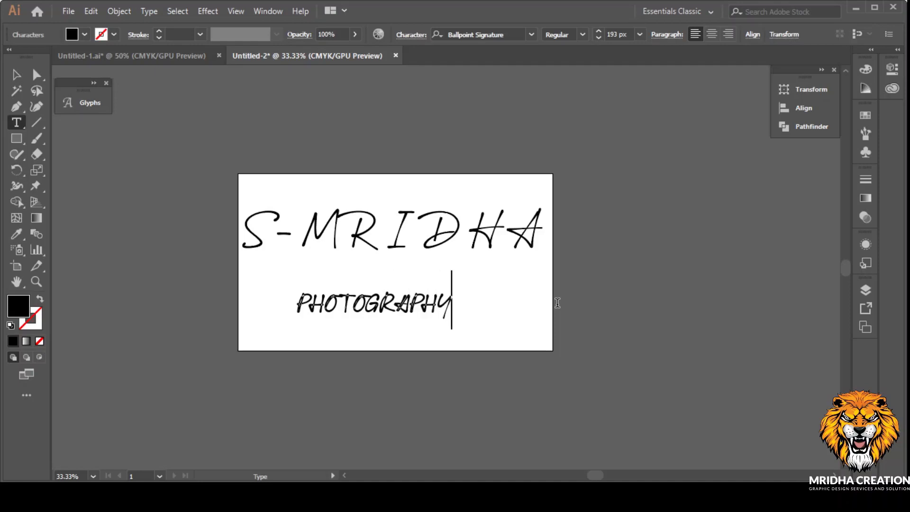
{"action": "left_click", "coordinate": [16, 75]}
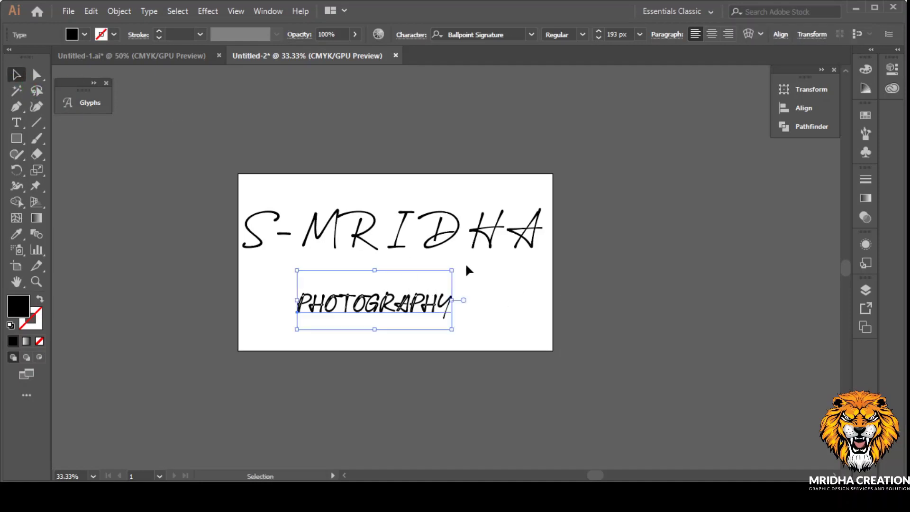
Set the PHOTOGRAPHY text in the Bristone font at 60 px
{"action": "left_click", "coordinate": [531, 34]}
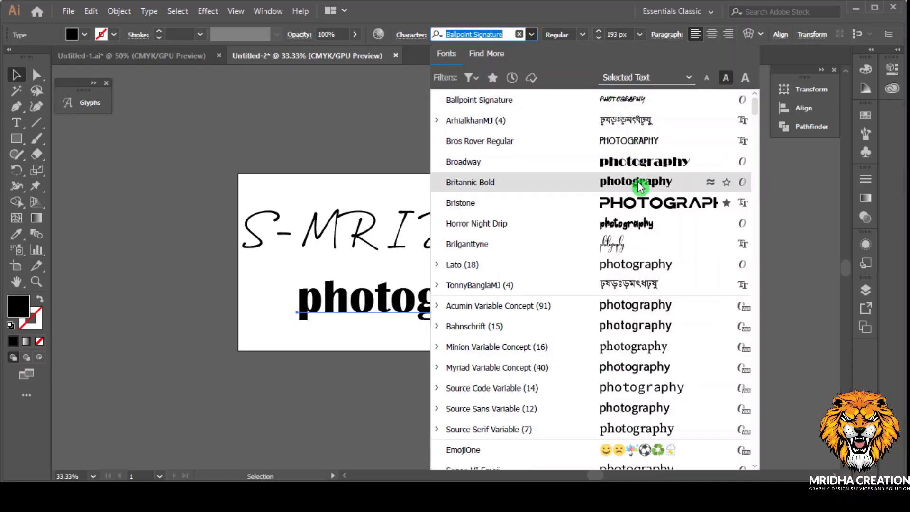
{"action": "left_click", "coordinate": [634, 202]}
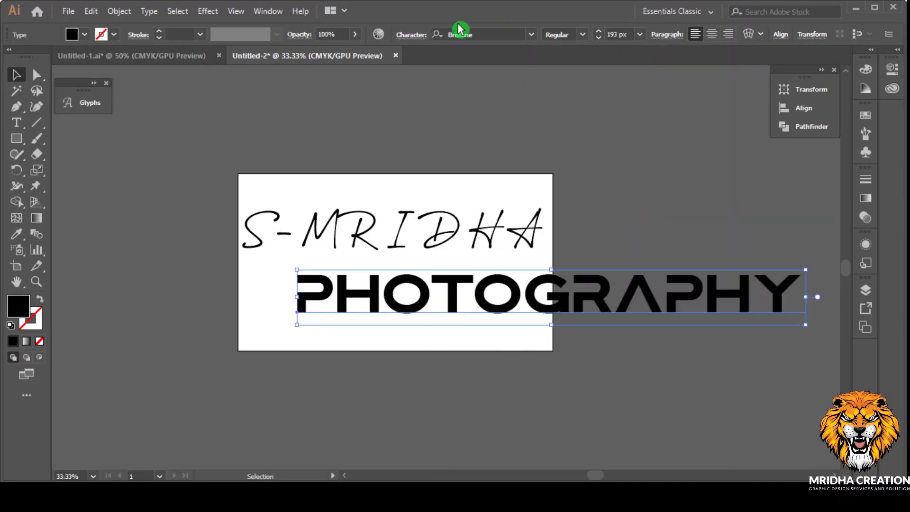
{"action": "left_click", "coordinate": [639, 34]}
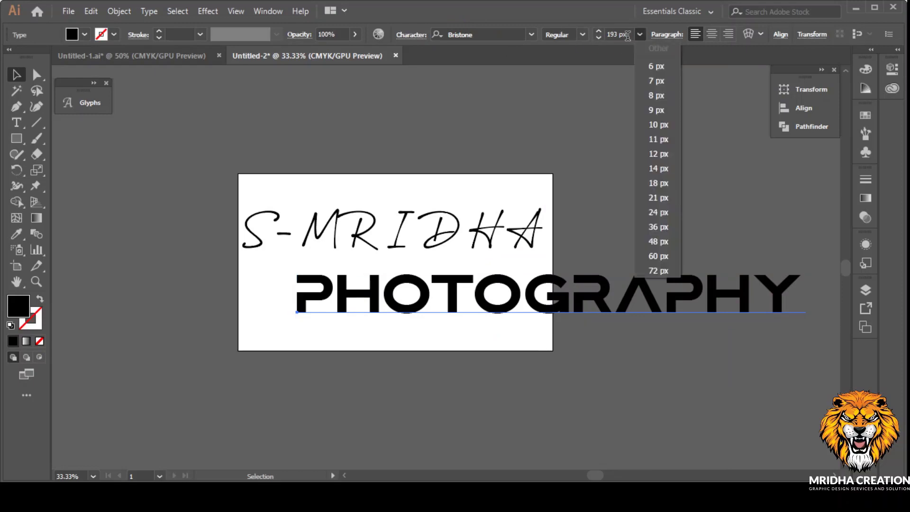
{"action": "left_click", "coordinate": [658, 256]}
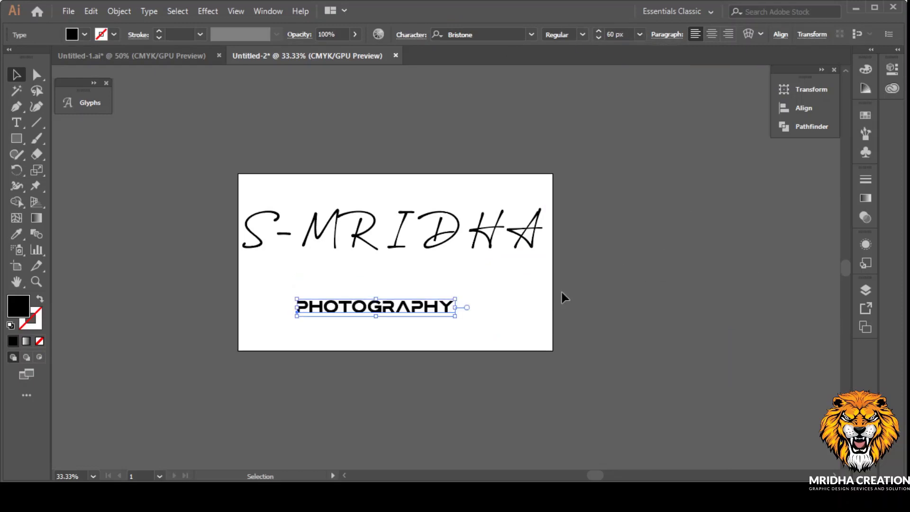
Set the character tracking of the PHOTOGRAPHY text to 728
{"action": "left_click", "coordinate": [409, 42]}
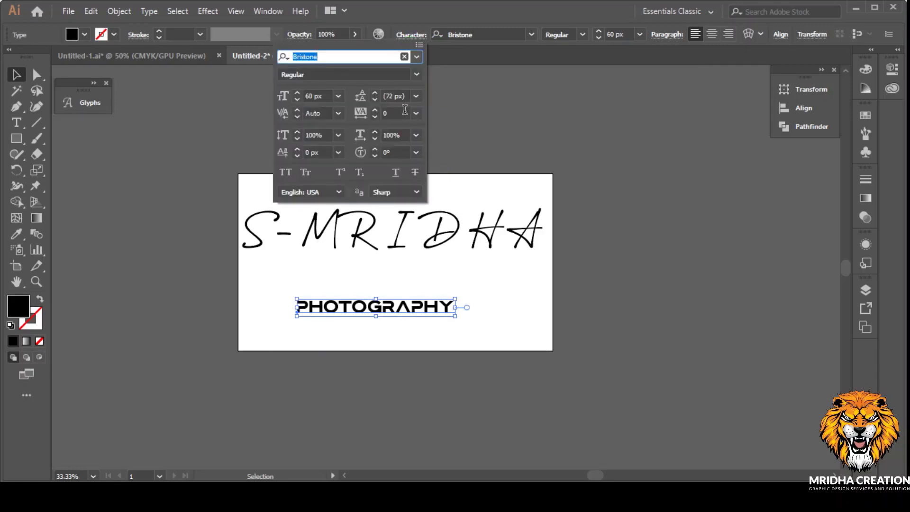
{"action": "left_click", "coordinate": [402, 113]}
{"action": "type", "text": "7"}
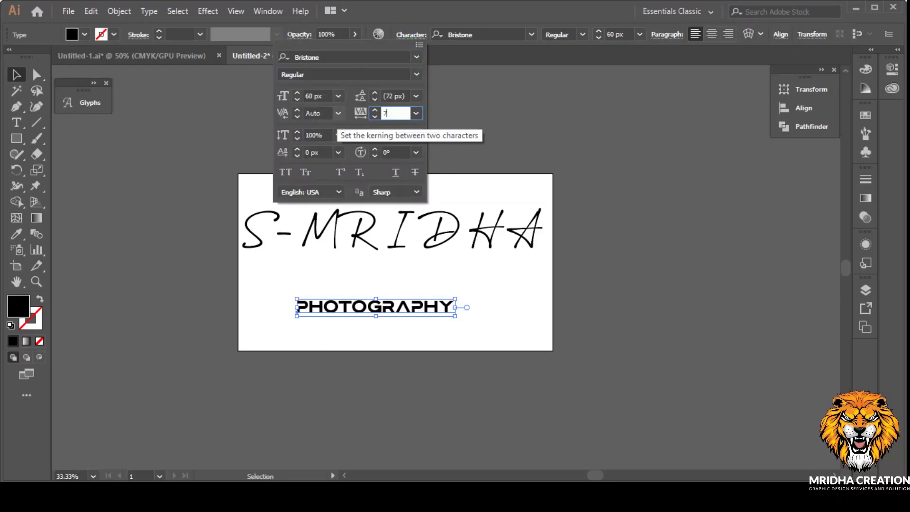
{"action": "type", "text": "28"}
{"action": "key", "text": "Return"}
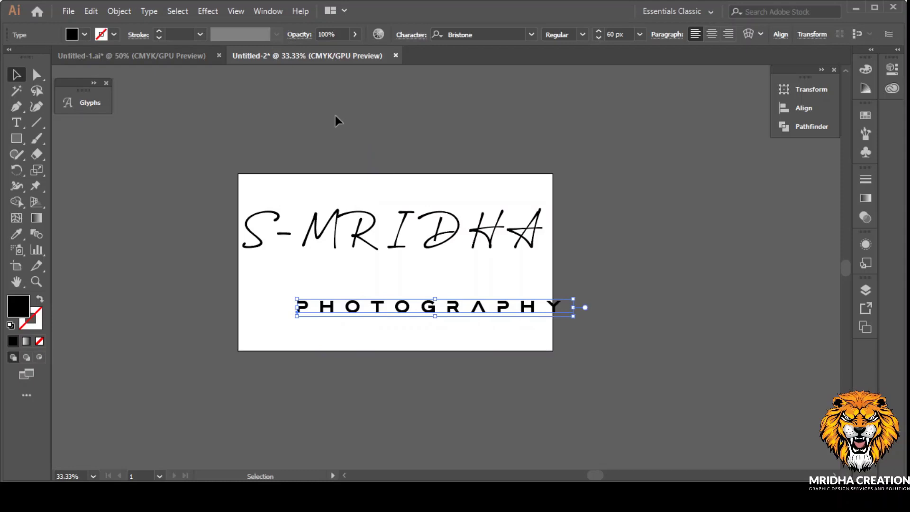
{"action": "left_click", "coordinate": [590, 345]}
Move the PHOTOGRAPHY text up so it sits directly beneath the outlined signature, within the artboard's width
{"action": "scroll", "coordinate": [505, 315], "scroll_direction": "up", "scroll_amount": 1}
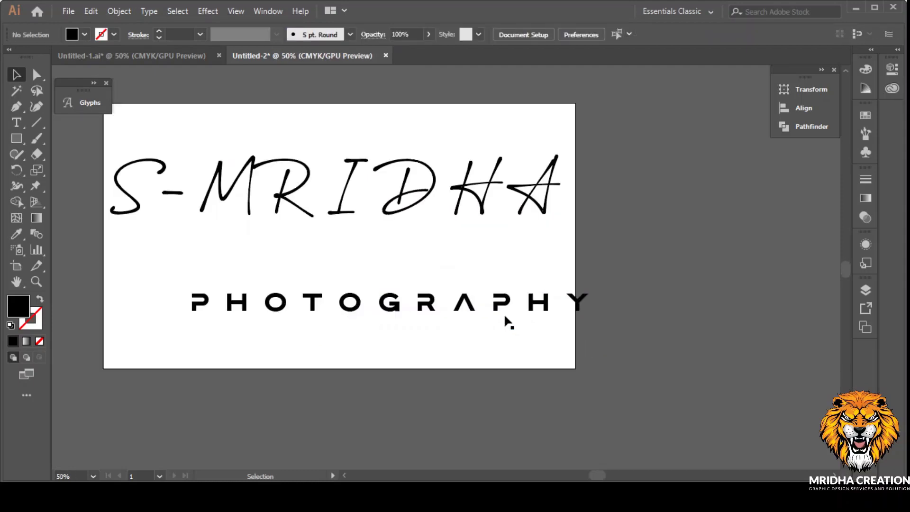
{"action": "left_click_drag", "start_coordinate": [497, 299], "coordinate": [468, 238]}
{"action": "scroll", "coordinate": [467, 282], "scroll_direction": "down", "scroll_amount": 1}
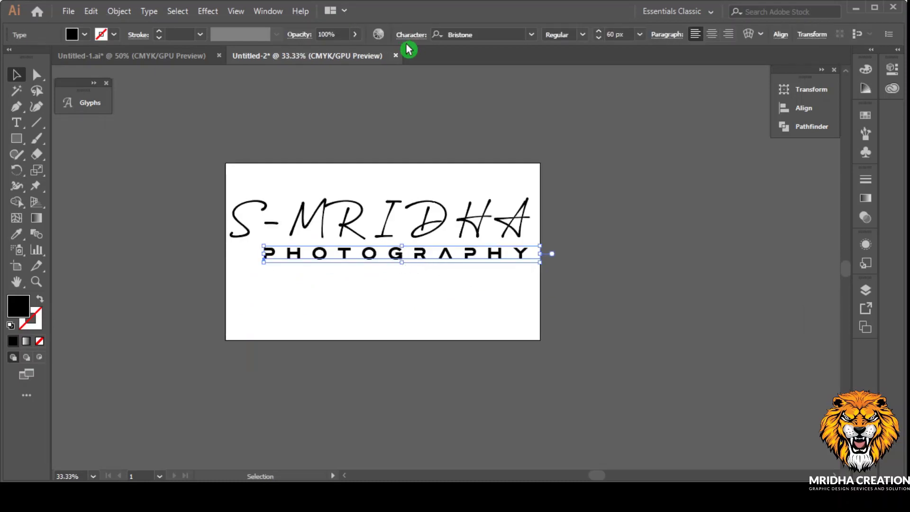
Tighten the PHOTOGRAPHY text's character tracking to 678
{"action": "key", "text": "ctrl+t"}
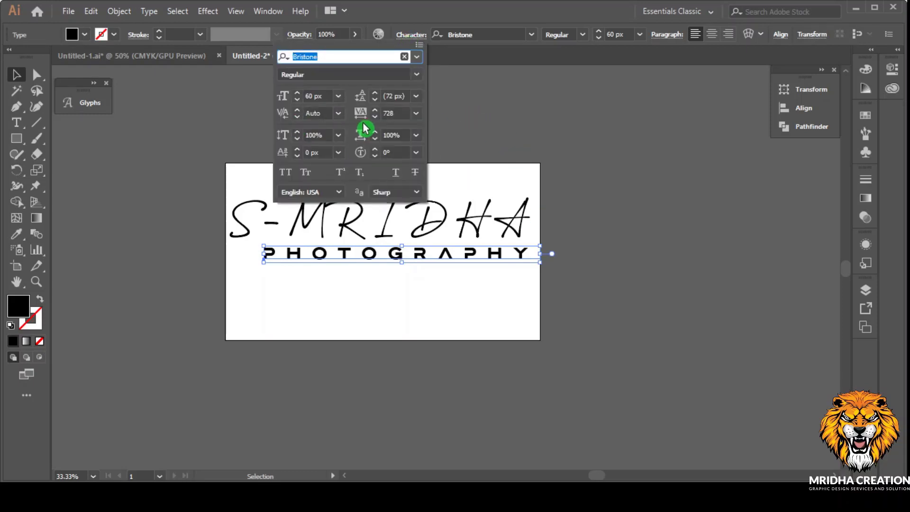
{"action": "left_click", "coordinate": [389, 113]}
{"action": "type", "text": "68"}
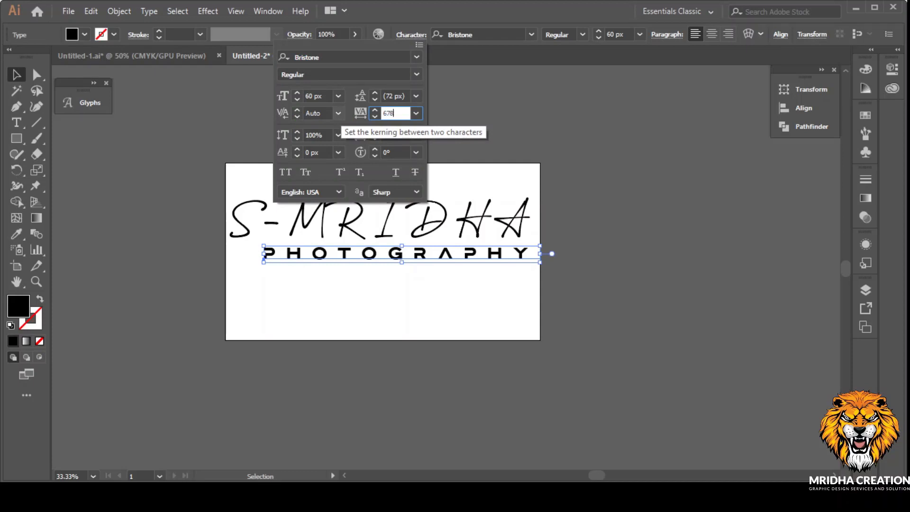
{"action": "key", "text": "Return"}
{"action": "left_click", "coordinate": [441, 284]}
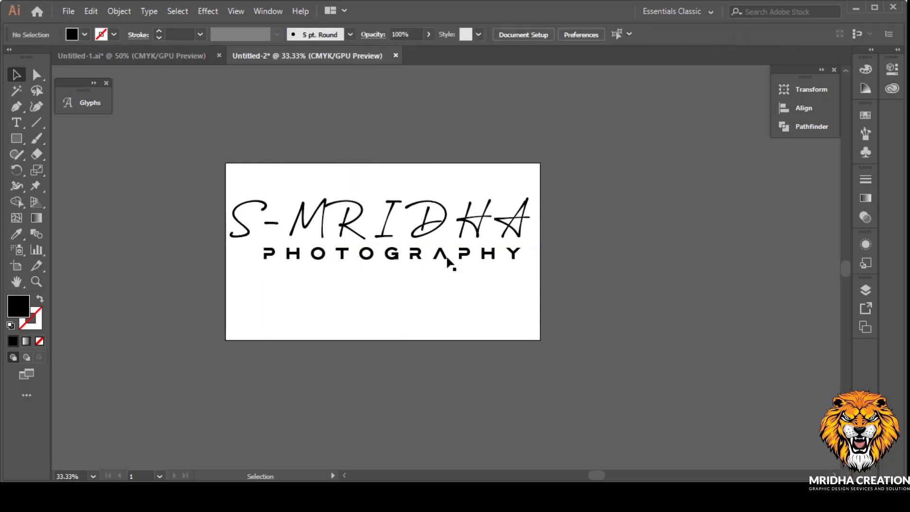
Convert the PHOTOGRAPHY text to outlines
{"action": "left_click", "coordinate": [445, 260]}
{"action": "right_click", "coordinate": [442, 260]}
{"action": "left_click", "coordinate": [491, 94]}
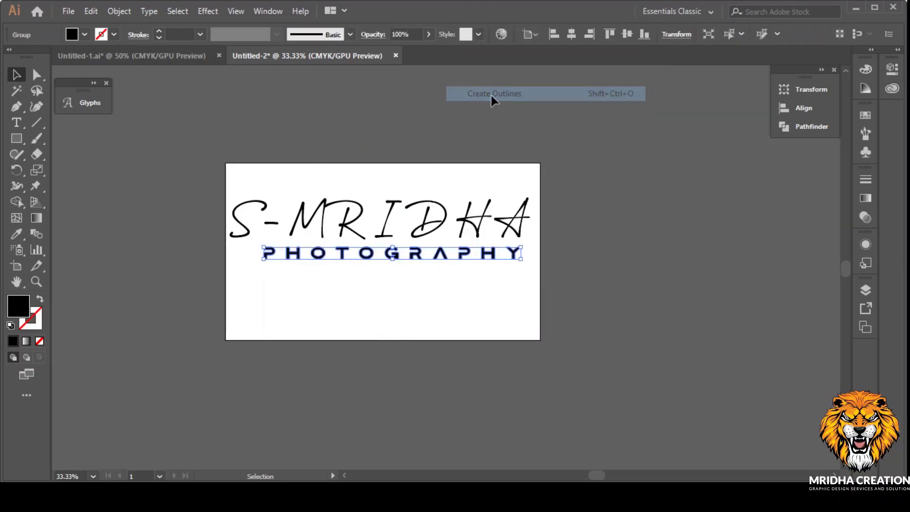
{"action": "left_click", "coordinate": [464, 281]}
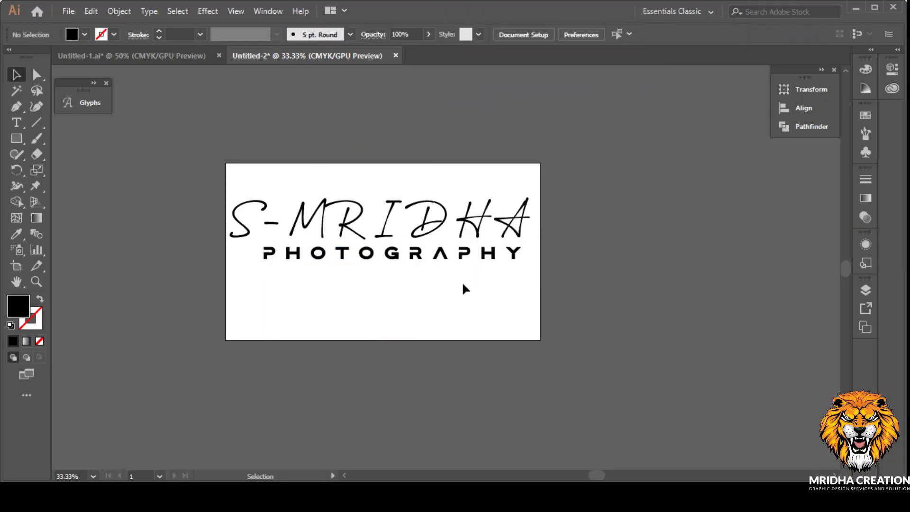
Align the outlined signature and PHOTOGRAPHY relative to the selection, first by their horizontal centres and finally by their right edges
{"action": "left_click", "coordinate": [396, 260]}
{"action": "left_click", "coordinate": [425, 231], "text": "shift"}
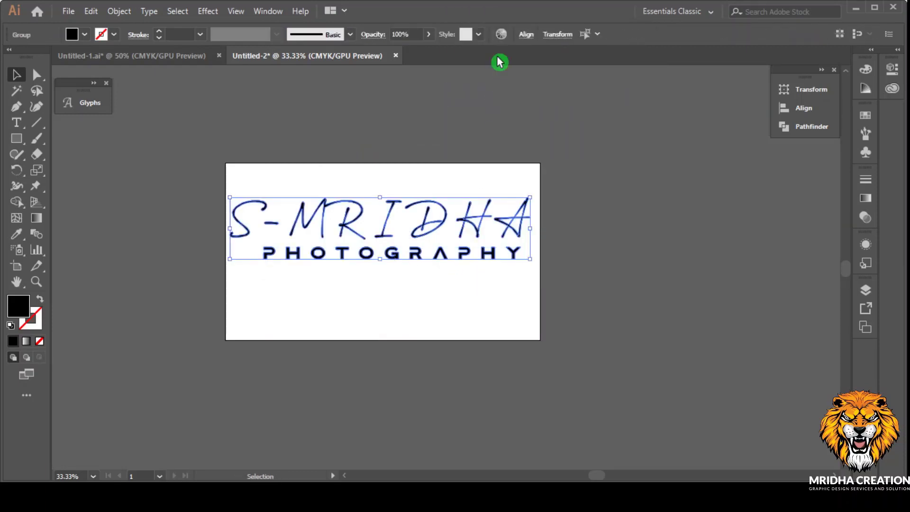
{"action": "left_click", "coordinate": [803, 108]}
{"action": "left_click", "coordinate": [749, 198]}
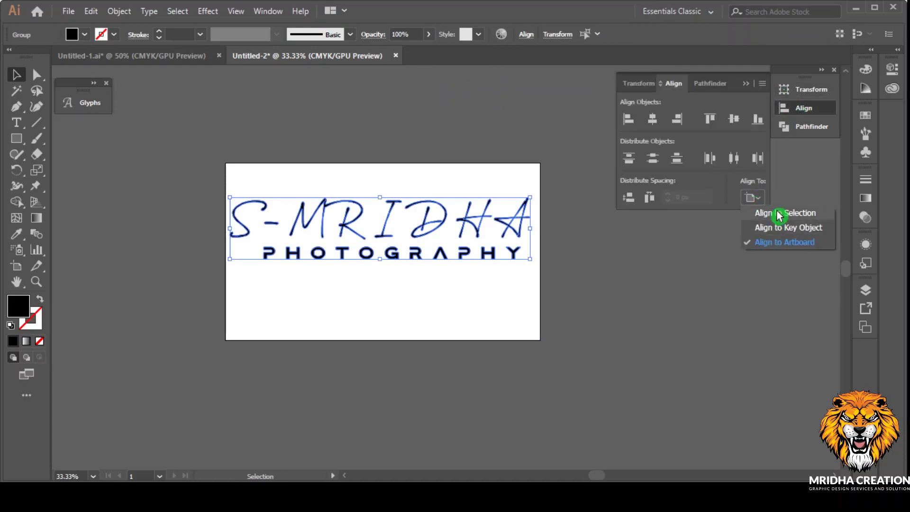
{"action": "left_click", "coordinate": [778, 212]}
{"action": "left_click", "coordinate": [654, 121]}
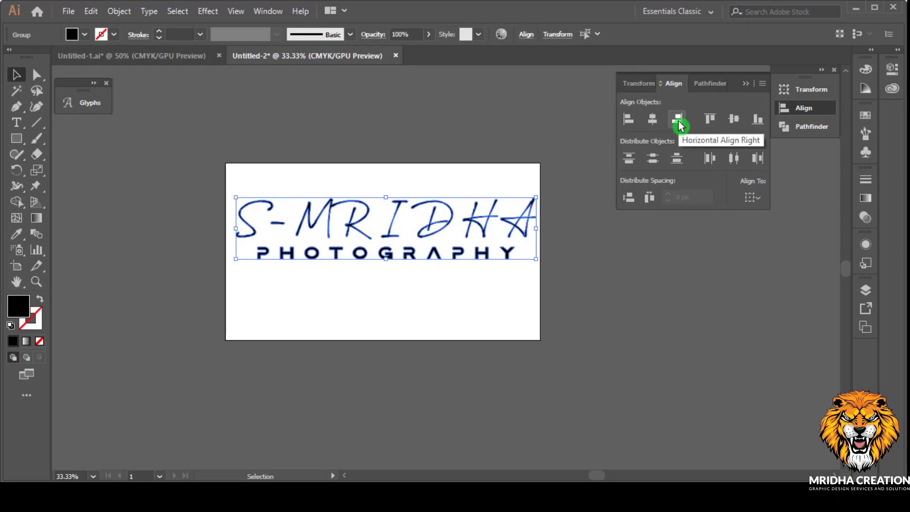
{"action": "left_click", "coordinate": [678, 121]}
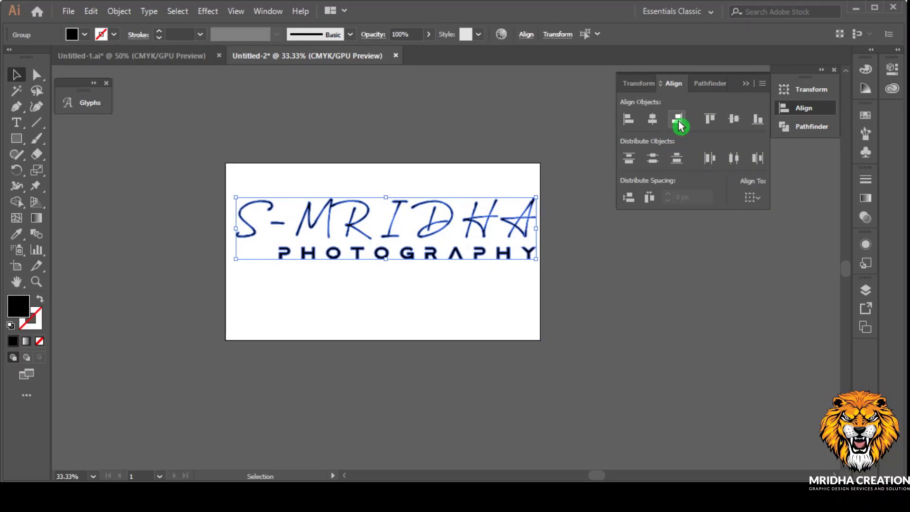
{"action": "left_click", "coordinate": [745, 85]}
{"action": "left_click", "coordinate": [506, 264]}
{"action": "scroll", "coordinate": [467, 259], "scroll_direction": "up", "scroll_amount": 2}
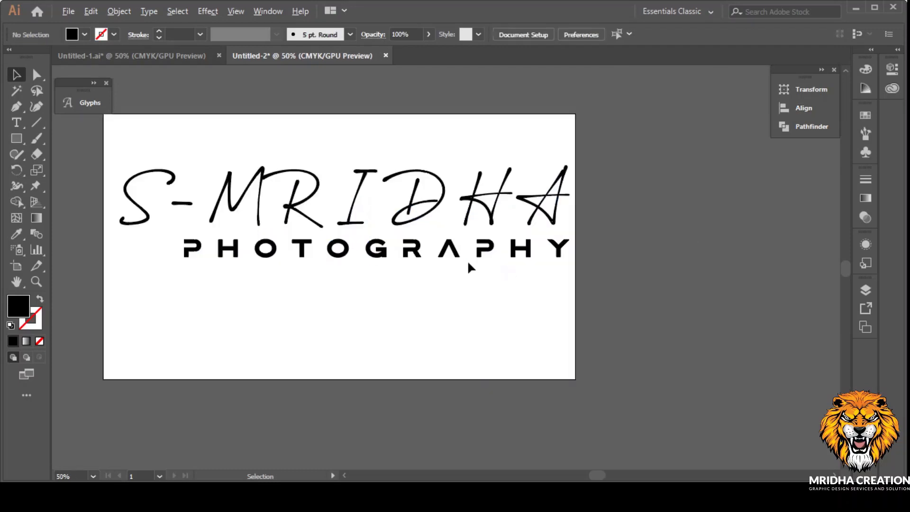
Unite the outlined PHOTOGRAPHY letters with Pathfinder
{"action": "scroll", "coordinate": [466, 282], "scroll_direction": "left", "scroll_amount": 3}
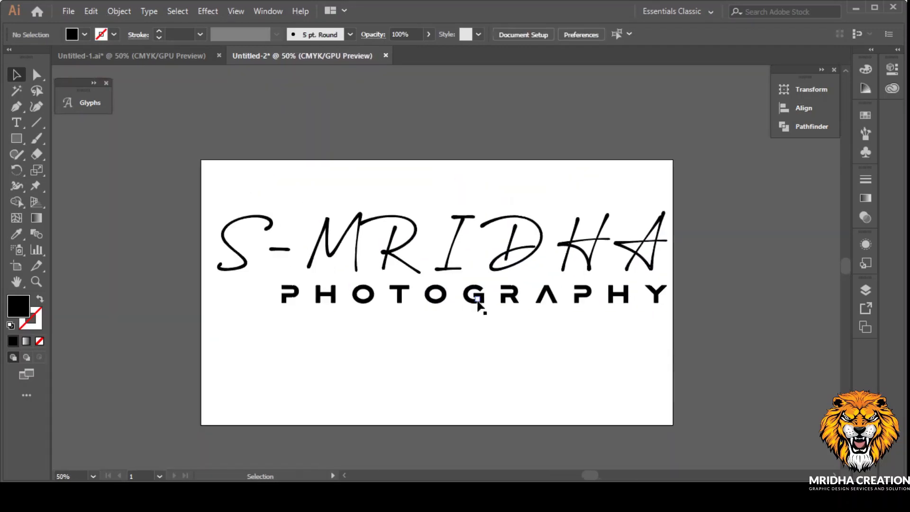
{"action": "scroll", "coordinate": [432, 303], "scroll_direction": "right", "scroll_amount": 1}
{"action": "scroll", "coordinate": [422, 309], "scroll_direction": "down", "scroll_amount": 1}
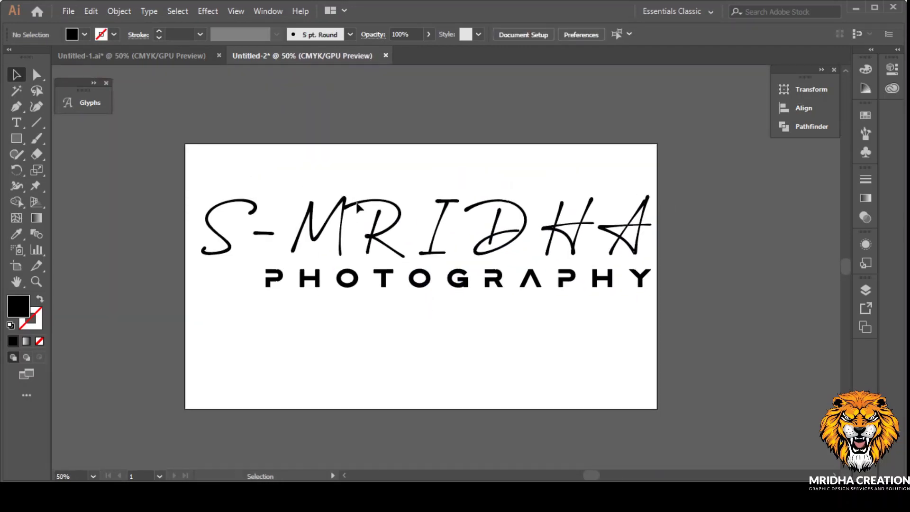
{"action": "scroll", "coordinate": [277, 280], "scroll_direction": "up", "scroll_amount": 2}
{"action": "scroll", "coordinate": [279, 280], "scroll_direction": "down", "scroll_amount": 2}
{"action": "left_click", "coordinate": [280, 279]}
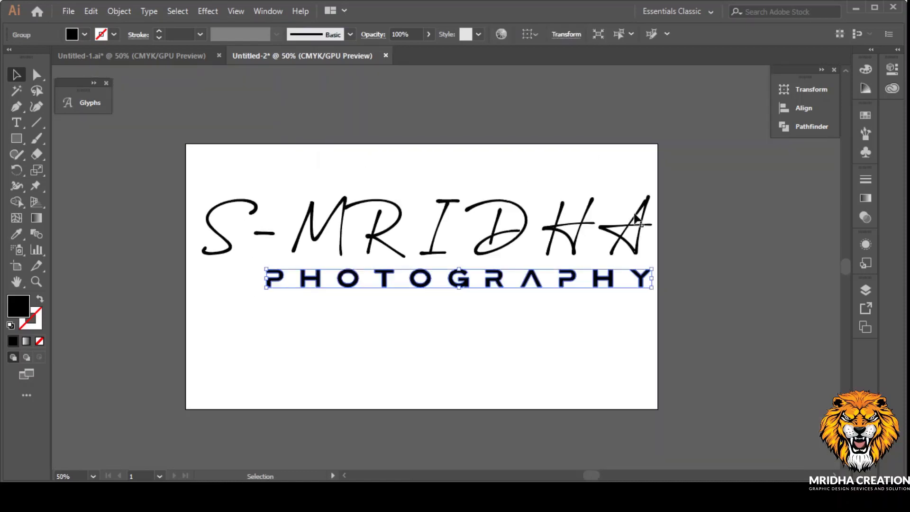
{"action": "left_click", "coordinate": [808, 128]}
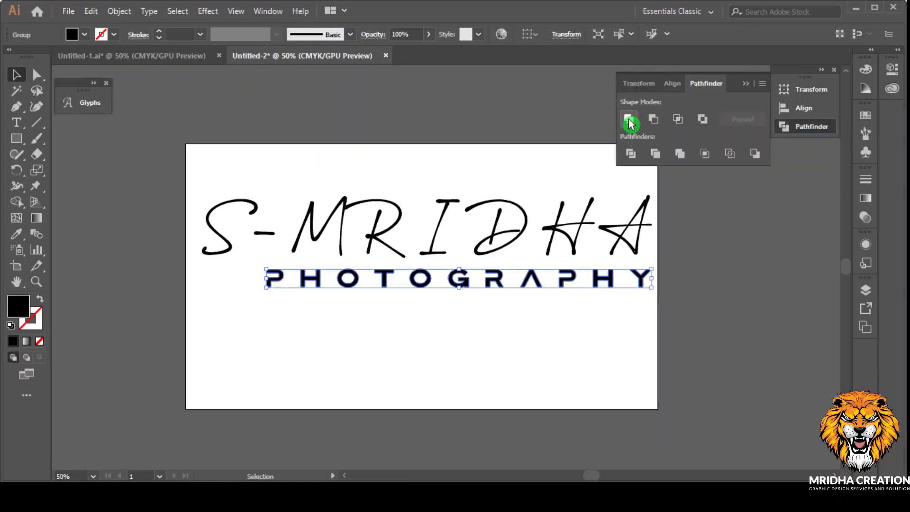
{"action": "left_click", "coordinate": [735, 85]}
{"action": "left_click", "coordinate": [609, 229]}
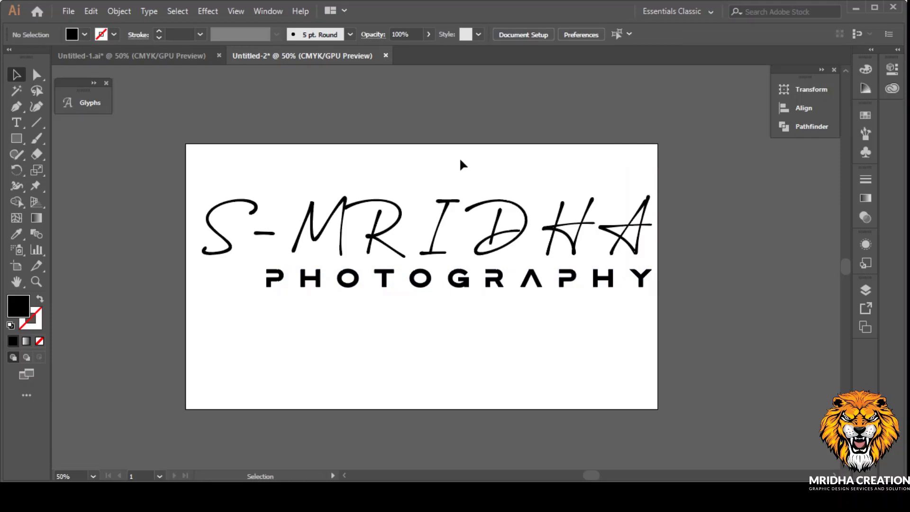
Move the outlined PHOTOGRAPHY text slightly straight down to widen the gap beneath the signature
{"action": "left_click_drag", "start_coordinate": [460, 160], "coordinate": [543, 300]}
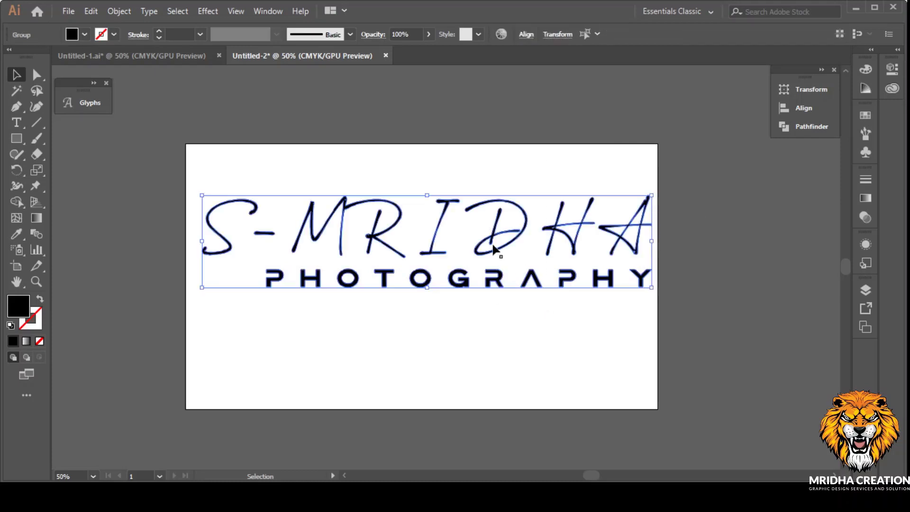
{"action": "left_click", "coordinate": [571, 311]}
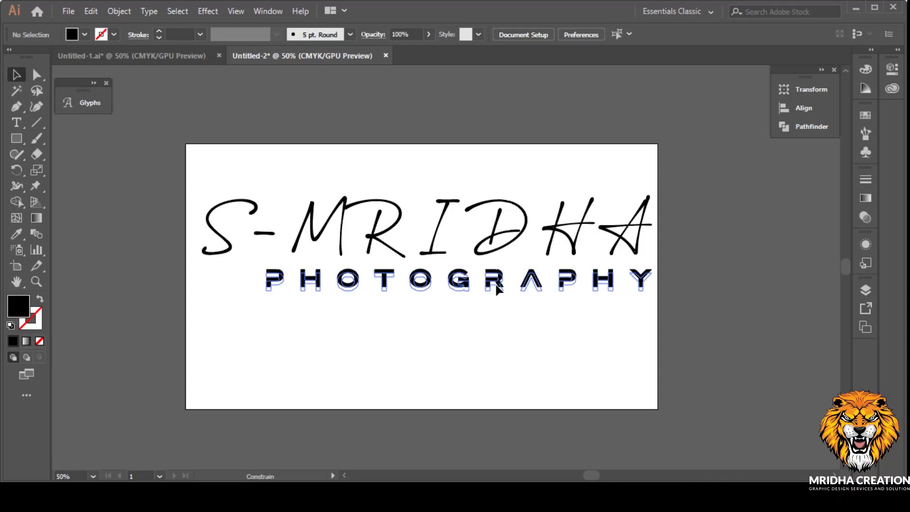
{"action": "left_click_drag", "start_coordinate": [489, 285], "coordinate": [489, 287]}
{"action": "left_click", "coordinate": [701, 249]}
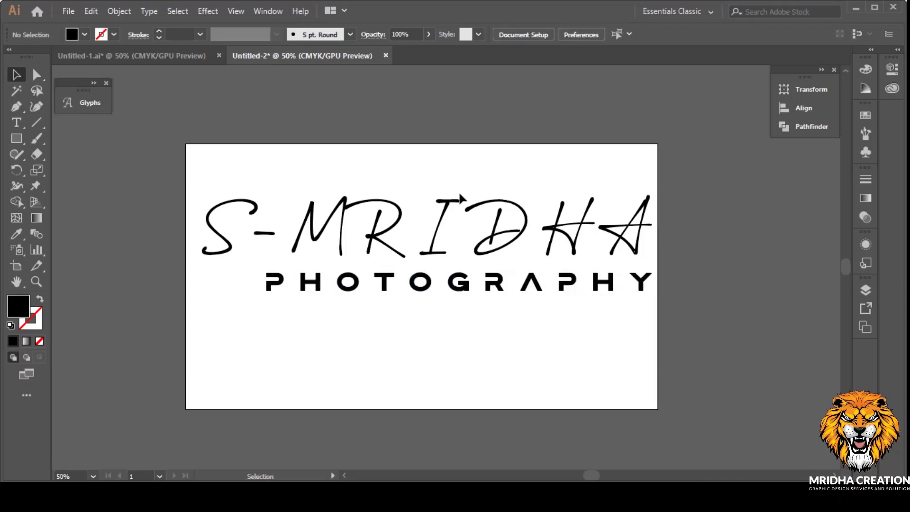
Group the outlined signature and the PHOTOGRAPHY tagline into one object
{"action": "key", "text": "ctrl+a"}
{"action": "right_click", "coordinate": [498, 234]}
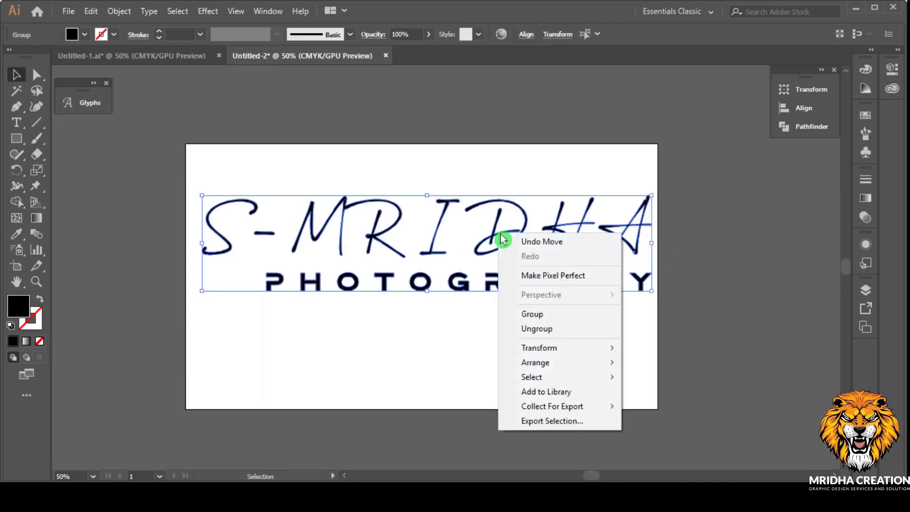
{"action": "left_click", "coordinate": [540, 314]}
Centre the grouped logo horizontally and vertically relative to the artboard
{"action": "left_click", "coordinate": [806, 109]}
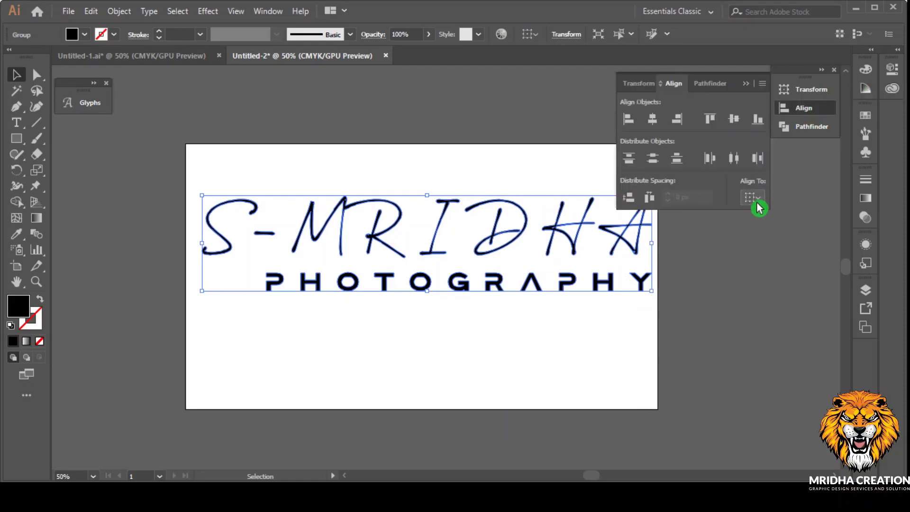
{"action": "left_click", "coordinate": [757, 204]}
{"action": "left_click", "coordinate": [774, 241]}
{"action": "left_click", "coordinate": [654, 122]}
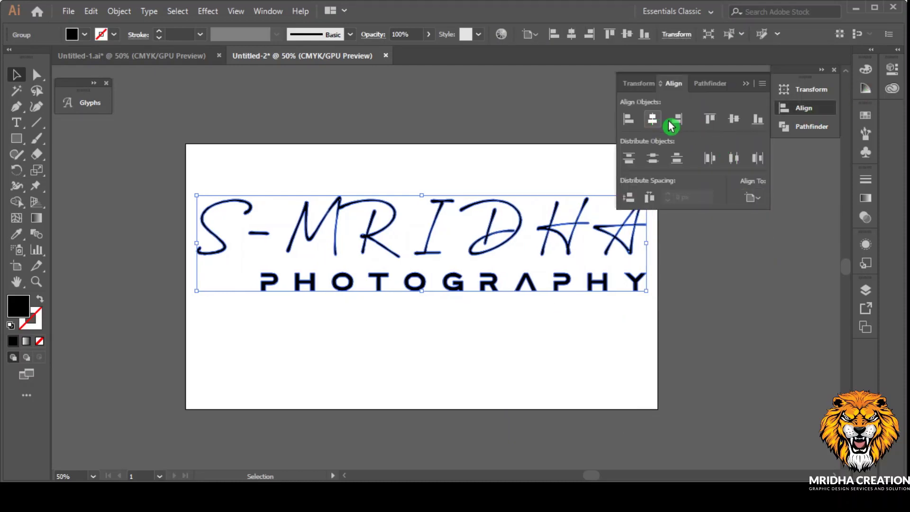
{"action": "left_click", "coordinate": [734, 119]}
{"action": "left_click", "coordinate": [745, 83]}
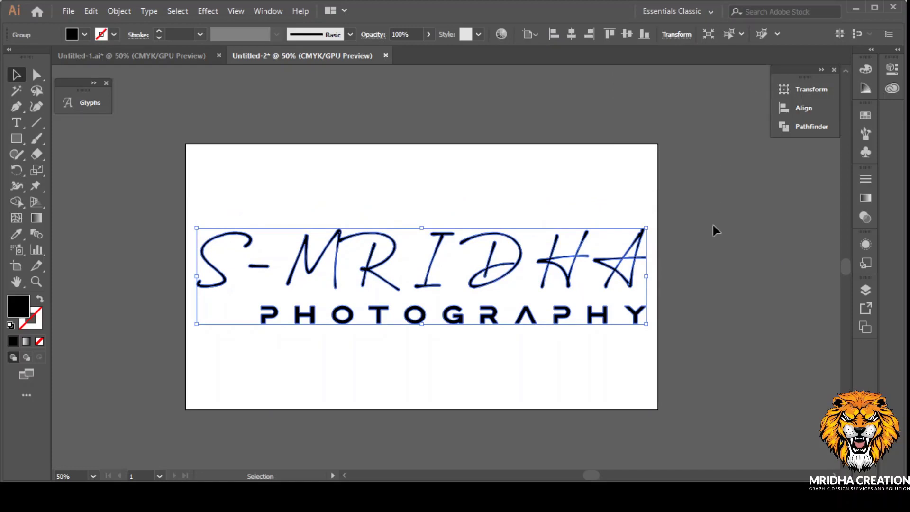
{"action": "left_click", "coordinate": [704, 239]}
Duplicate the grouped logo and place the copy level with the original, beyond the artboard's right edge
{"action": "scroll", "coordinate": [704, 240], "scroll_direction": "down", "scroll_amount": 1}
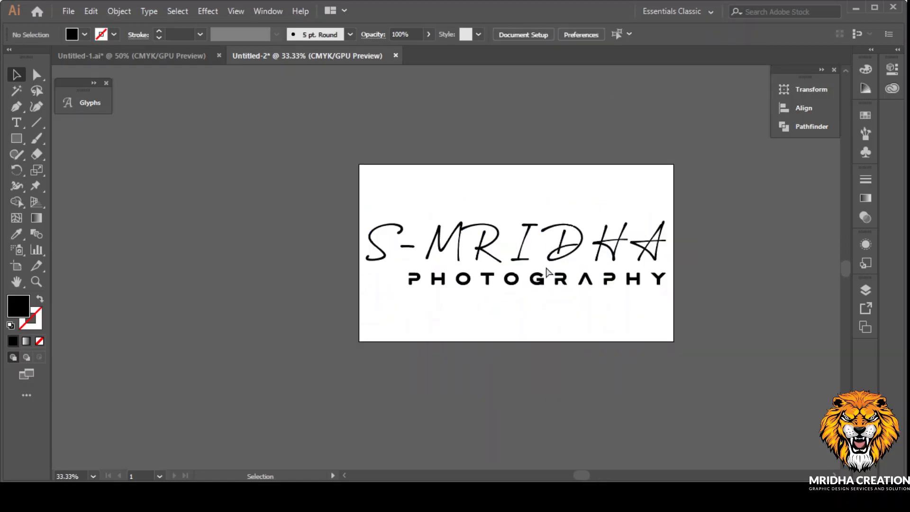
{"action": "left_click_drag", "start_coordinate": [548, 272], "coordinate": [469, 272]}
{"action": "scroll", "coordinate": [491, 265], "scroll_direction": "up", "scroll_amount": 1}
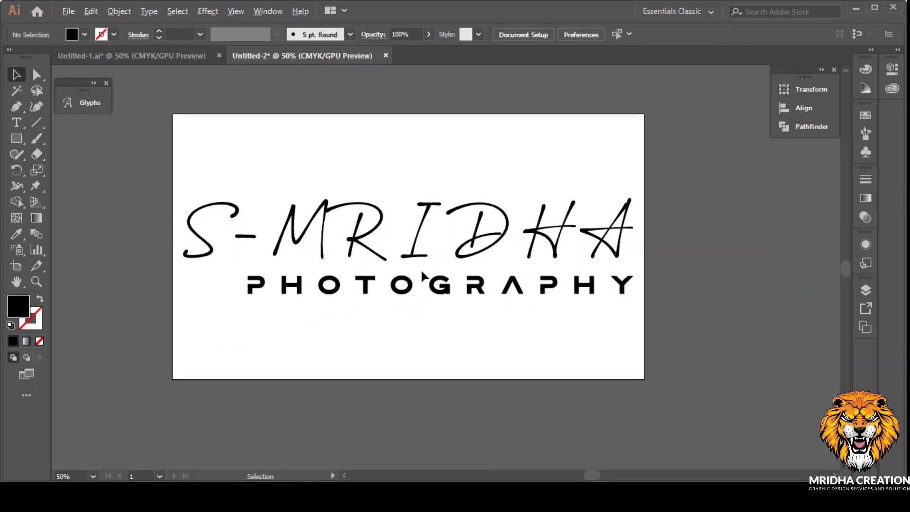
{"action": "scroll", "coordinate": [421, 271], "scroll_direction": "down", "scroll_amount": 1}
{"action": "left_click_drag", "start_coordinate": [422, 266], "coordinate": [615, 232]}
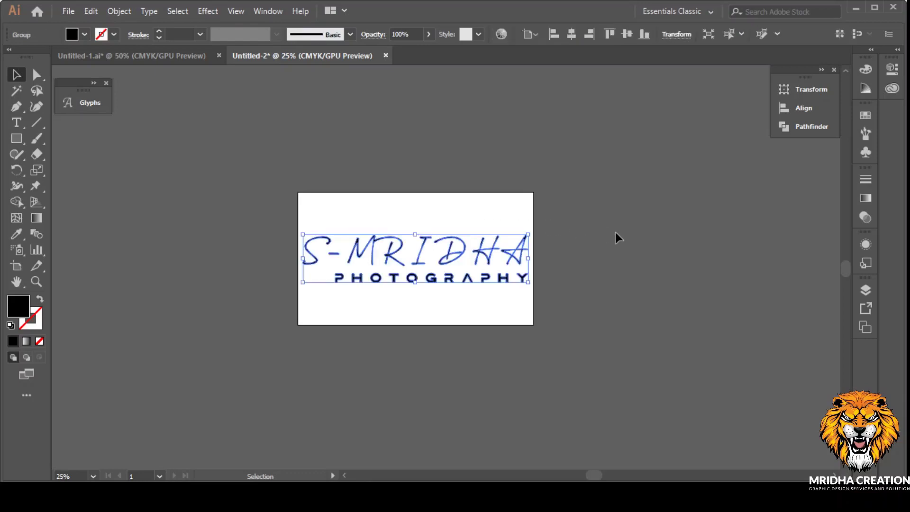
{"action": "left_click_drag", "start_coordinate": [489, 263], "coordinate": [741, 263]}
{"action": "left_click", "coordinate": [534, 311]}
Fill the grouped logo on the artboard with white
{"action": "left_click", "coordinate": [454, 260]}
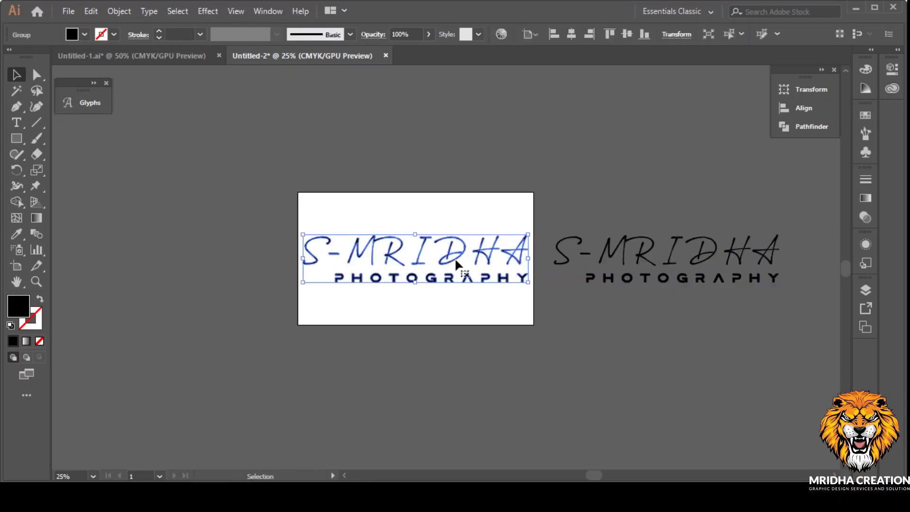
{"action": "left_click", "coordinate": [84, 34]}
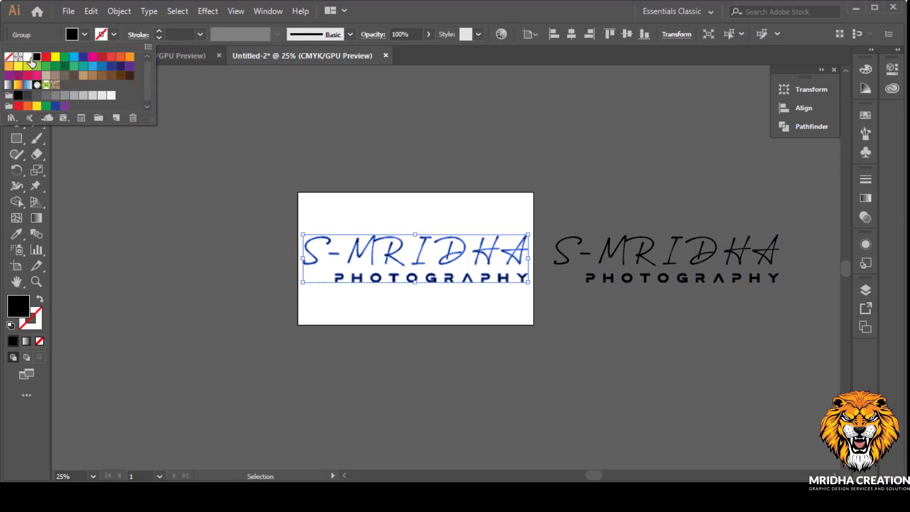
{"action": "left_click", "coordinate": [28, 58]}
{"action": "left_click", "coordinate": [229, 122]}
{"action": "left_click", "coordinate": [451, 421]}
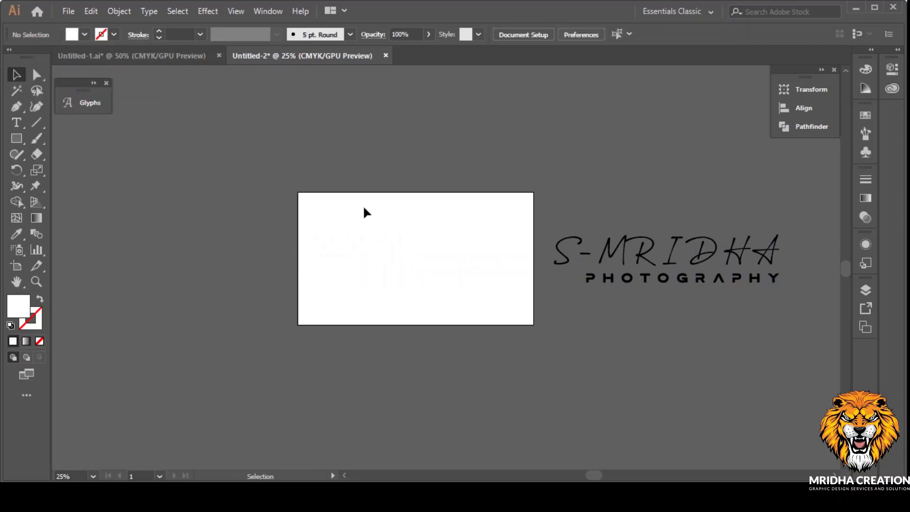
{"action": "left_click", "coordinate": [361, 236]}
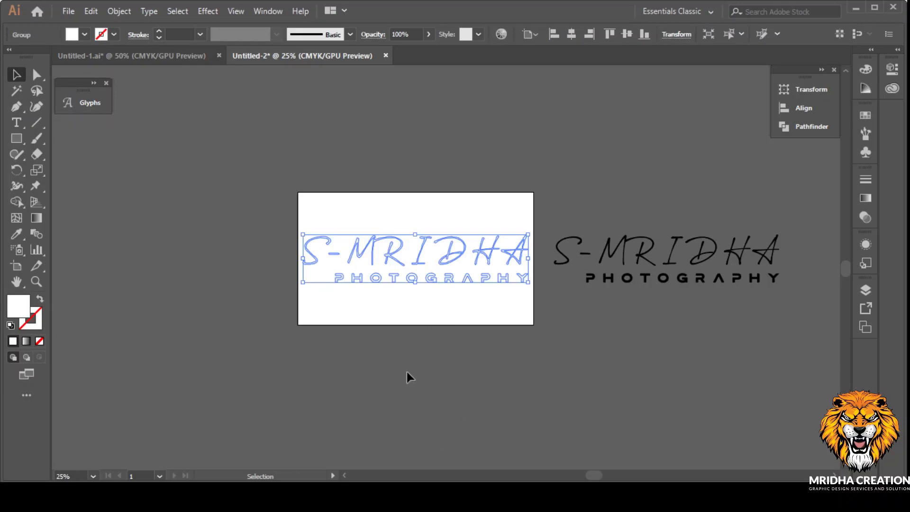
{"action": "left_click", "coordinate": [407, 371]}
Draw a rectangle covering the whole artboard and nudge it up to match the artboard's edges
{"action": "left_click", "coordinate": [17, 138]}
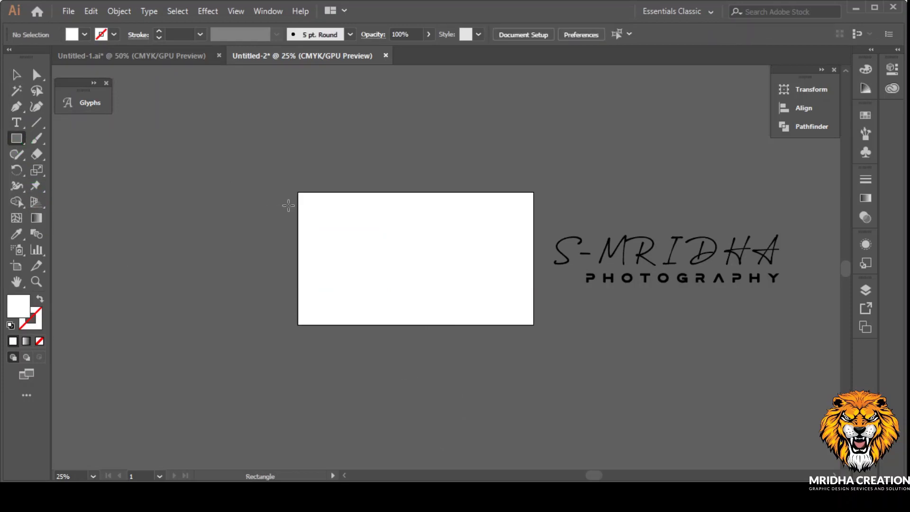
{"action": "left_click_drag", "start_coordinate": [297, 192], "coordinate": [534, 326]}
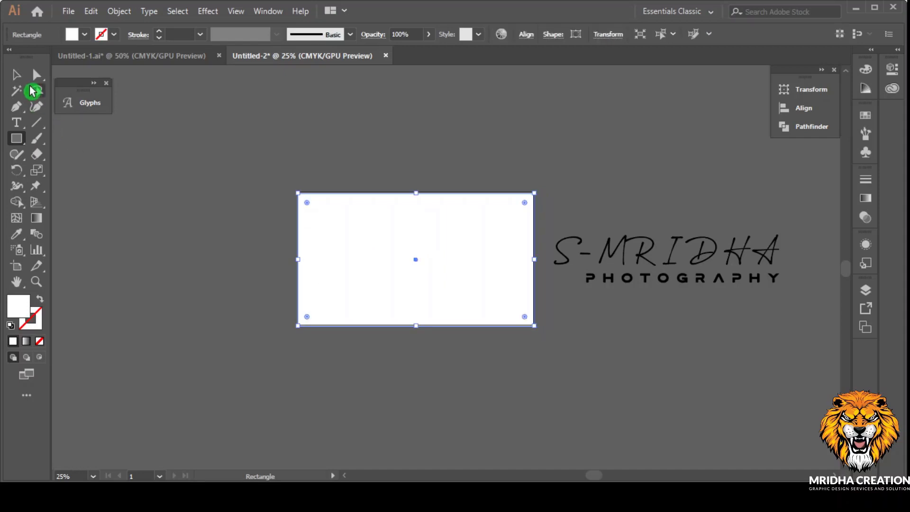
{"action": "left_click", "coordinate": [16, 74]}
{"action": "left_click_drag", "start_coordinate": [419, 207], "coordinate": [419, 206]}
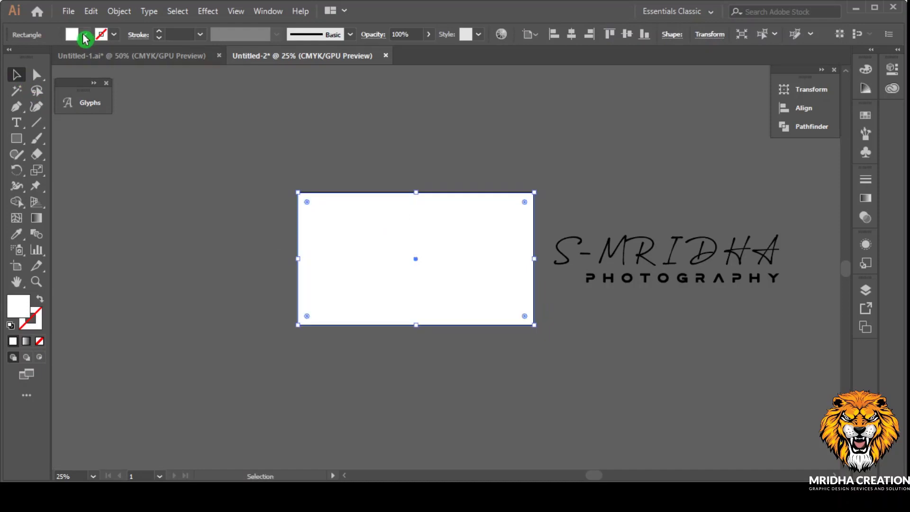
Fill the artboard-sized rectangle with black and send it to the back, behind the white logo
{"action": "left_click", "coordinate": [84, 34]}
{"action": "left_click", "coordinate": [37, 57]}
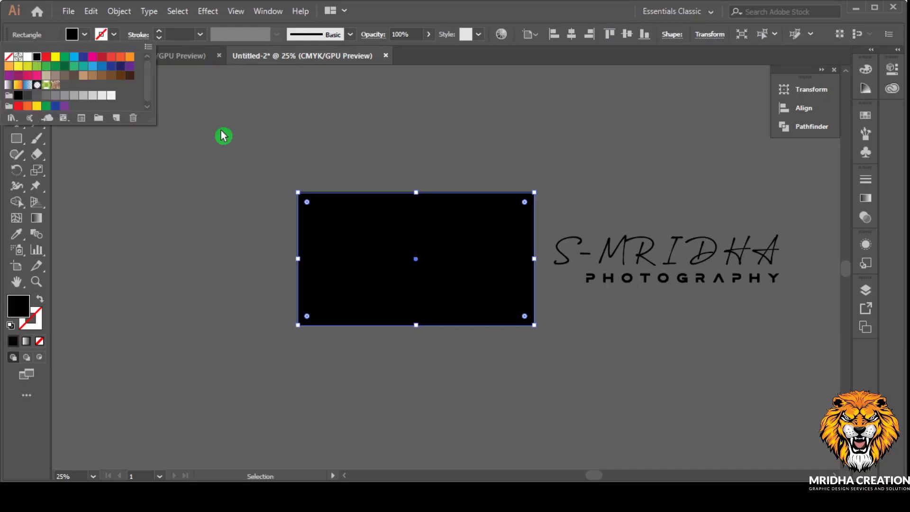
{"action": "right_click", "coordinate": [473, 210]}
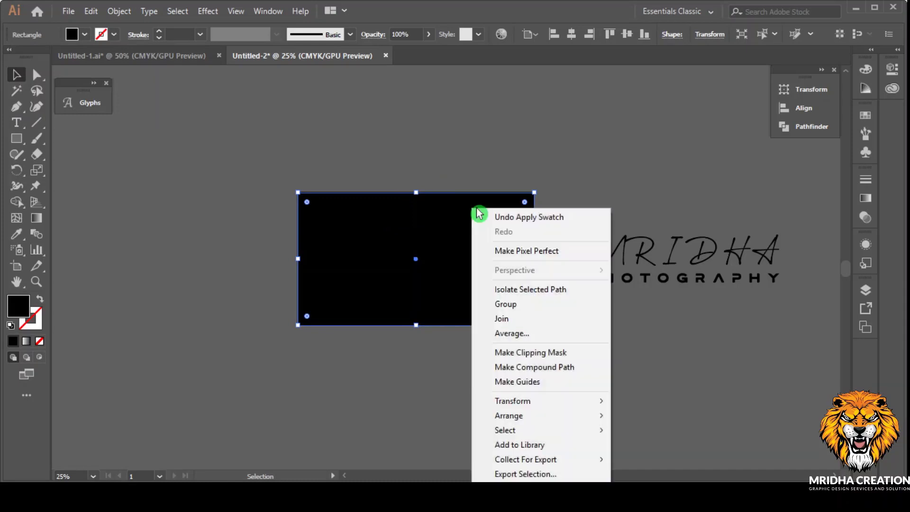
{"action": "mouse_move", "coordinate": [545, 419]}
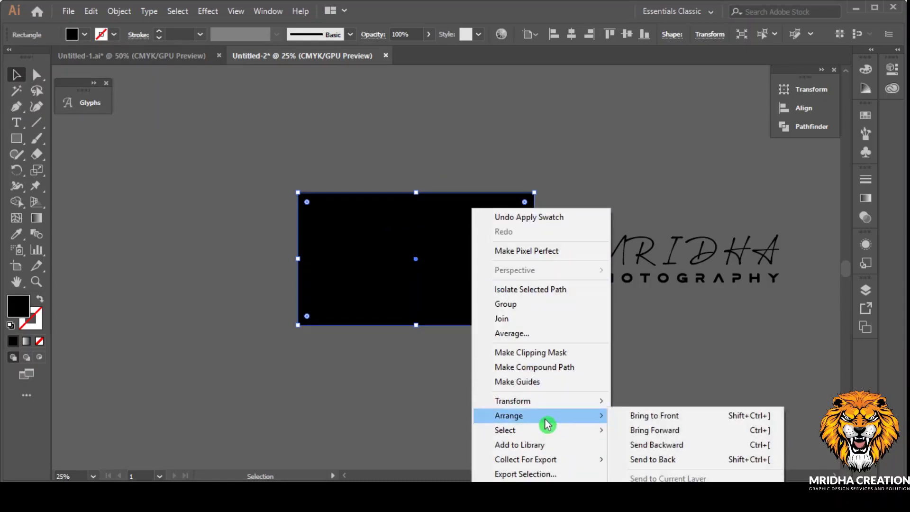
{"action": "left_click", "coordinate": [663, 459]}
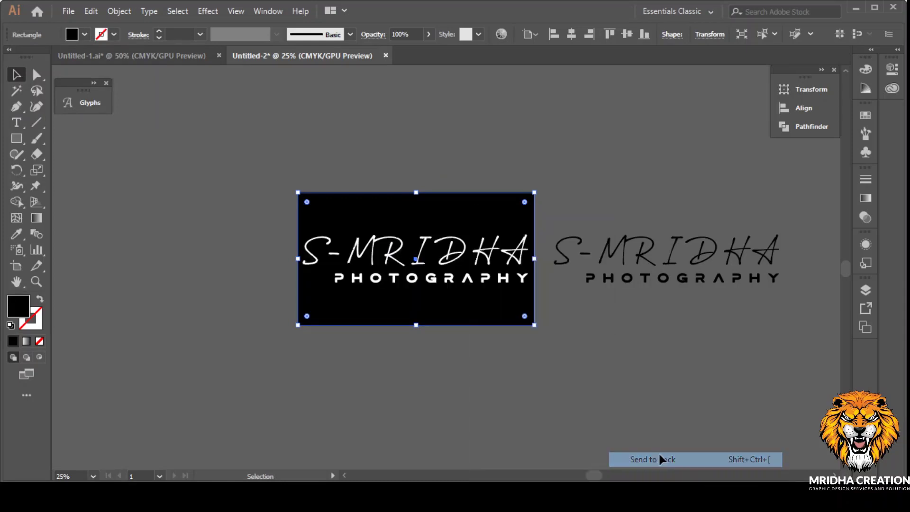
{"action": "left_click", "coordinate": [501, 393]}
Move the black logo copy horizontally farther away from the artboard's right edge
{"action": "scroll", "coordinate": [449, 296], "scroll_direction": "up", "scroll_amount": 2}
{"action": "scroll", "coordinate": [468, 325], "scroll_direction": "up", "scroll_amount": 1}
{"action": "scroll", "coordinate": [468, 325], "scroll_direction": "down", "scroll_amount": 2}
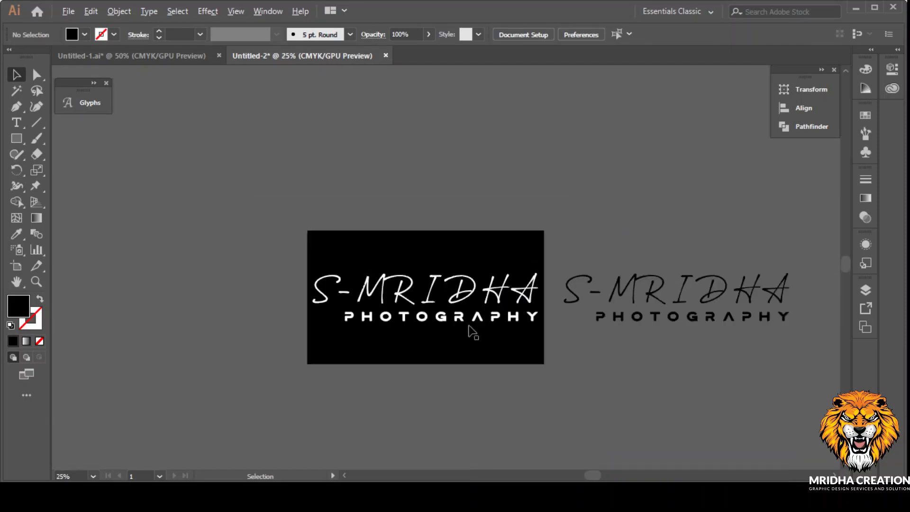
{"action": "scroll", "coordinate": [469, 327], "scroll_direction": "down", "scroll_amount": 1}
{"action": "left_click_drag", "start_coordinate": [592, 313], "coordinate": [751, 312]}
{"action": "left_click", "coordinate": [524, 351]}
Scale the white logo down proportionally about its centre to a little over a third of the artboard's width
{"action": "scroll", "coordinate": [423, 326], "scroll_direction": "up", "scroll_amount": 4}
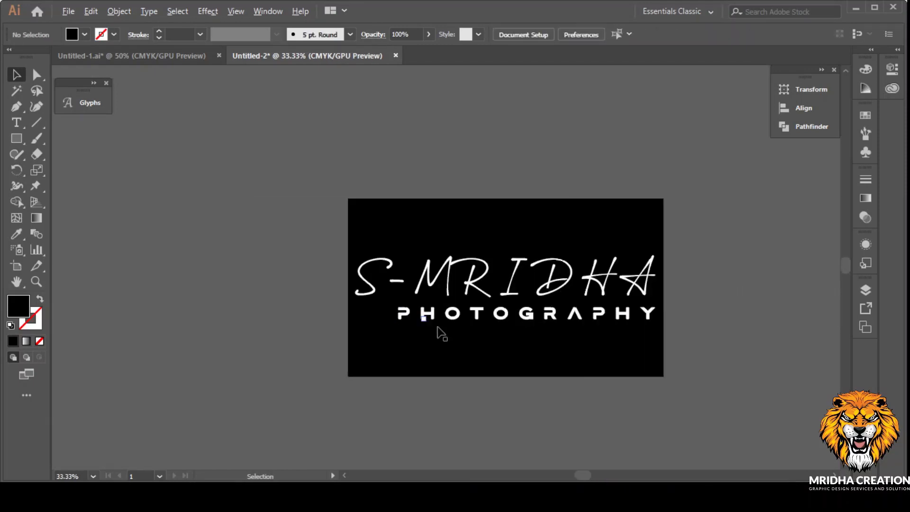
{"action": "scroll", "coordinate": [423, 336], "scroll_direction": "right", "scroll_amount": 2}
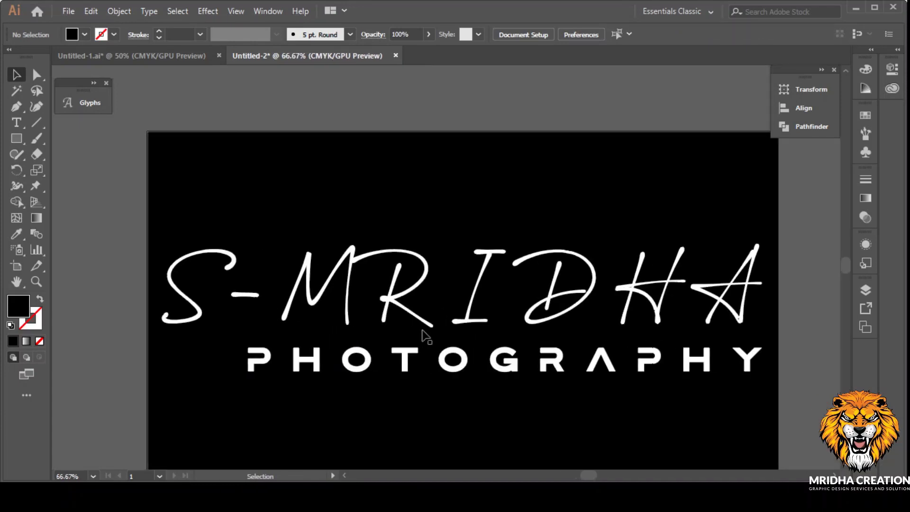
{"action": "scroll", "coordinate": [423, 331], "scroll_direction": "down", "scroll_amount": 1}
{"action": "scroll", "coordinate": [461, 354], "scroll_direction": "down", "scroll_amount": 1}
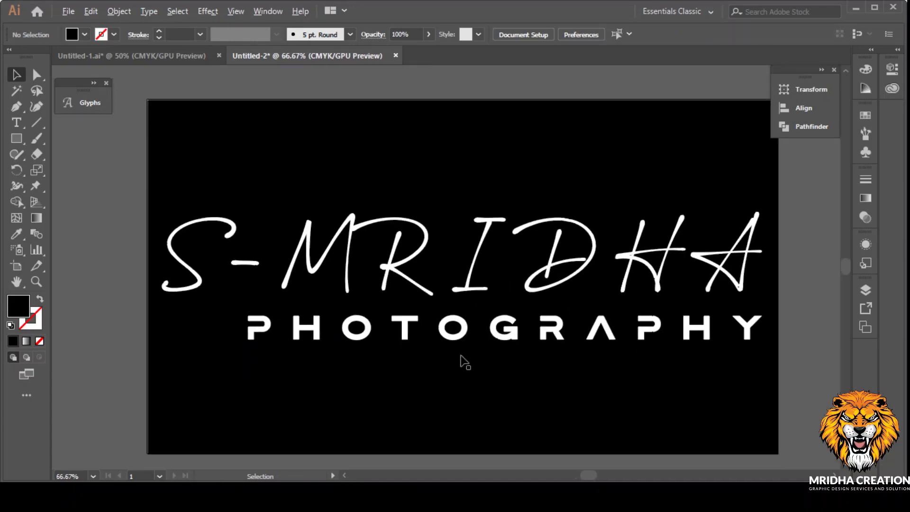
{"action": "left_click", "coordinate": [469, 288]}
{"action": "scroll", "coordinate": [471, 312], "scroll_direction": "down", "scroll_amount": 2}
{"action": "scroll", "coordinate": [528, 339], "scroll_direction": "right", "scroll_amount": 1}
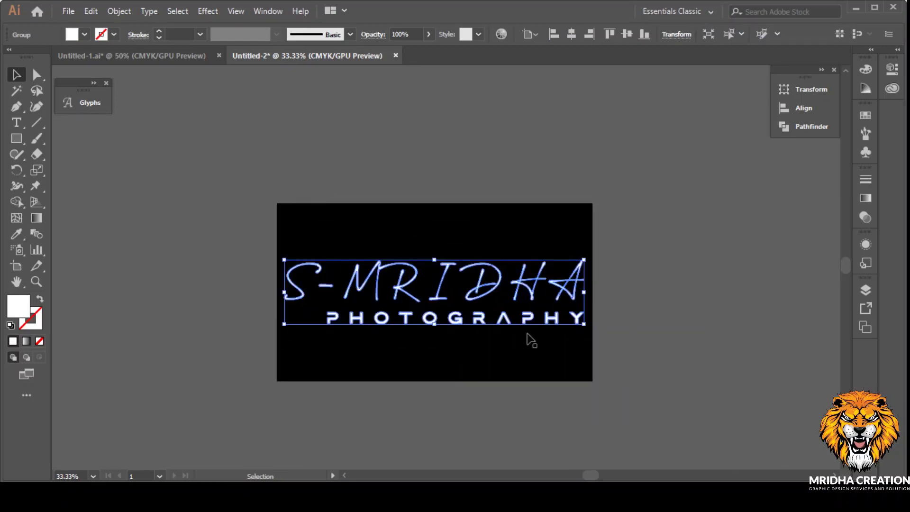
{"action": "left_click_drag", "start_coordinate": [583, 324], "coordinate": [493, 306]}
{"action": "left_click", "coordinate": [618, 305]}
{"action": "scroll", "coordinate": [445, 305], "scroll_direction": "up", "scroll_amount": 1}
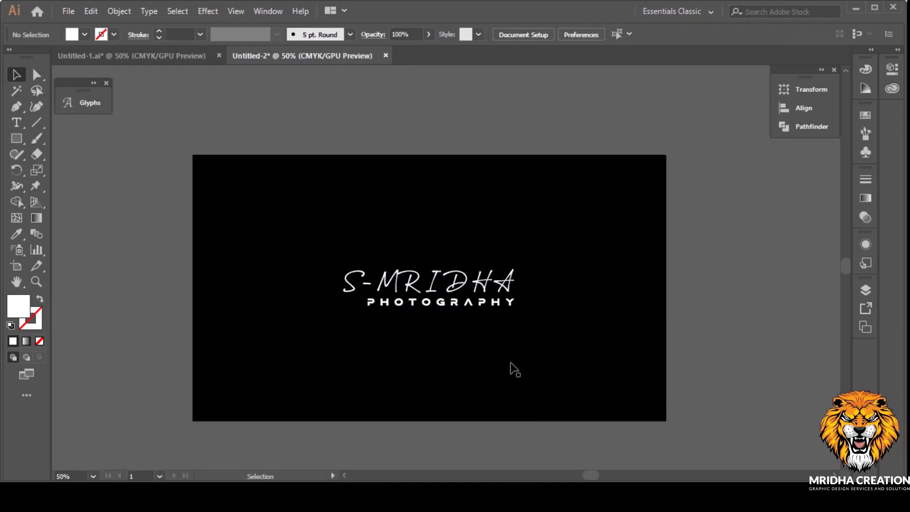
Isolate the white logo group and enlarge only the signature about its centre to about half the artboard's width
{"action": "left_click", "coordinate": [411, 288]}
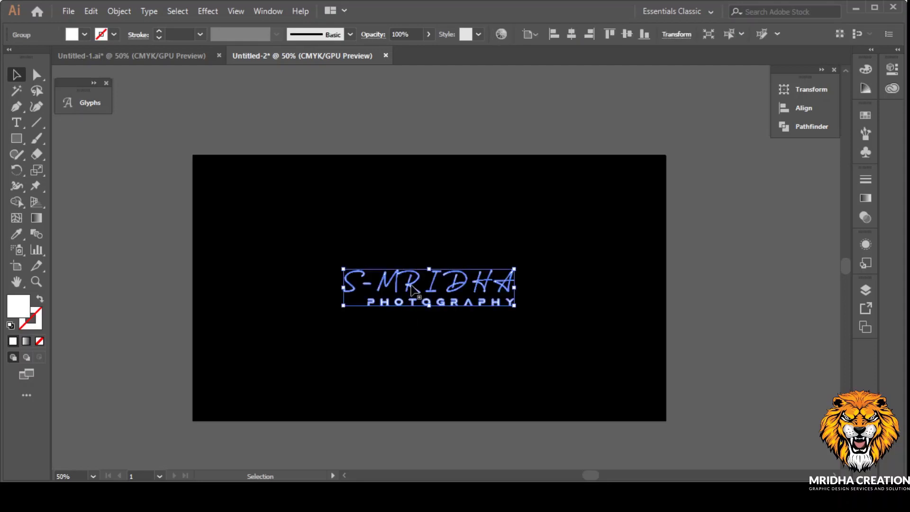
{"action": "double_click", "coordinate": [411, 286]}
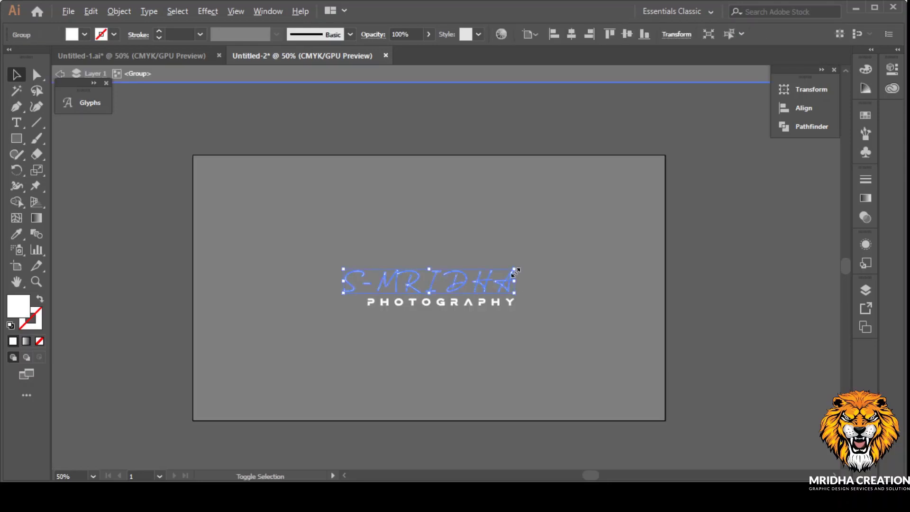
{"action": "left_click_drag", "start_coordinate": [513, 269], "coordinate": [544, 266]}
{"action": "left_click", "coordinate": [687, 303]}
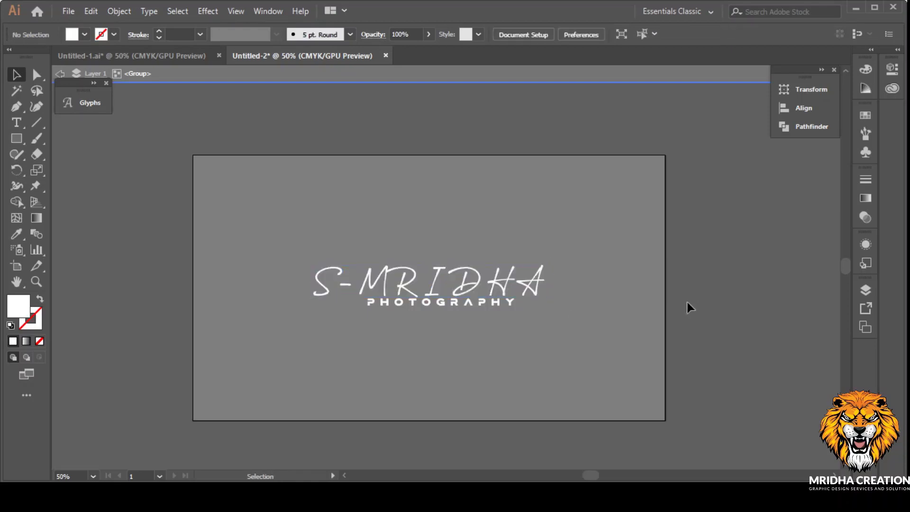
Align the PHOTOGRAPHY tagline and the signature by their right edges relative to the selection, and exit group isolation
{"action": "left_click", "coordinate": [482, 306]}
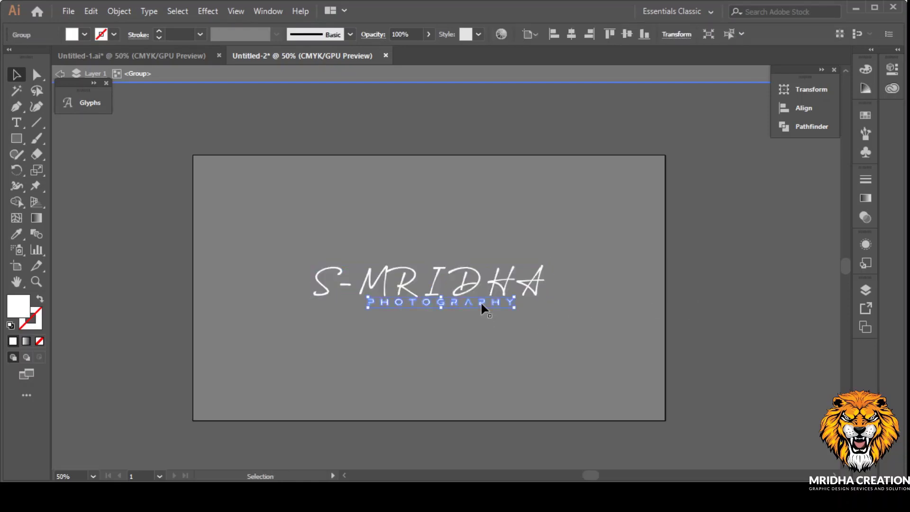
{"action": "left_click", "coordinate": [500, 284], "text": "shift"}
{"action": "left_click", "coordinate": [804, 108]}
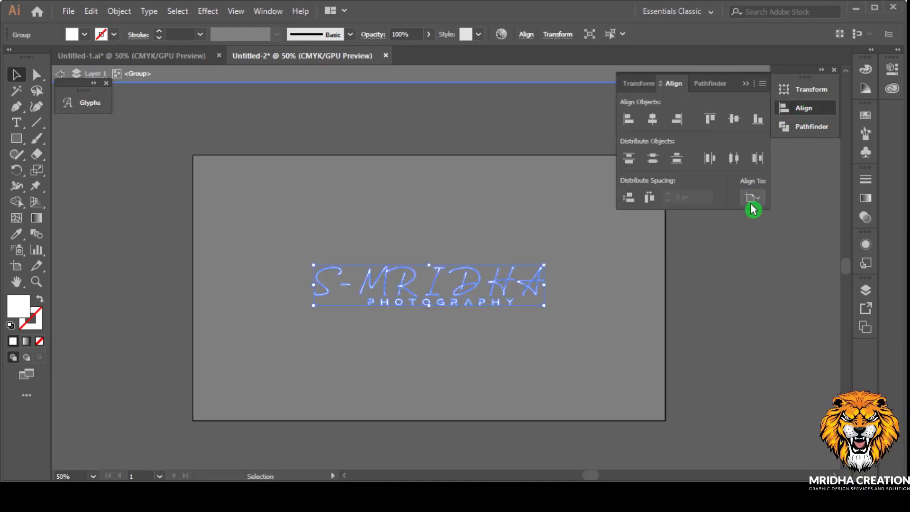
{"action": "left_click", "coordinate": [752, 209]}
{"action": "left_click", "coordinate": [779, 211]}
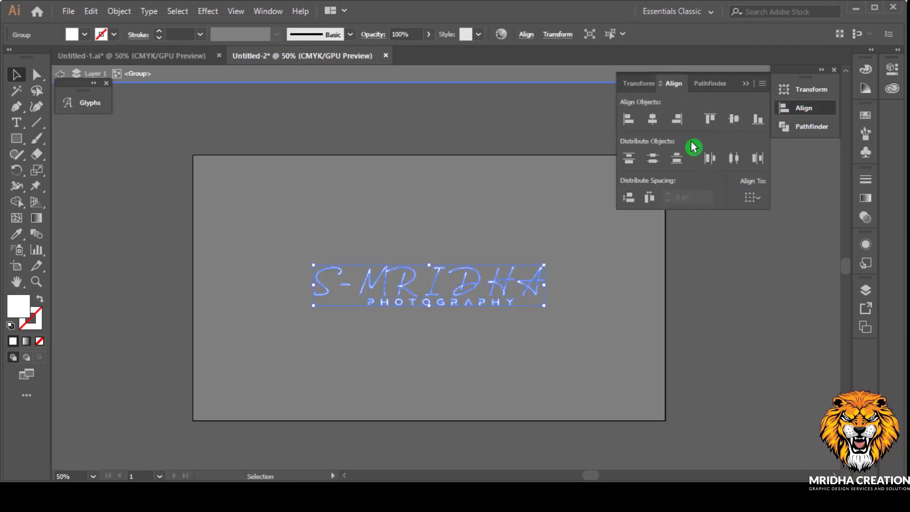
{"action": "left_click", "coordinate": [678, 124]}
{"action": "left_click", "coordinate": [746, 84]}
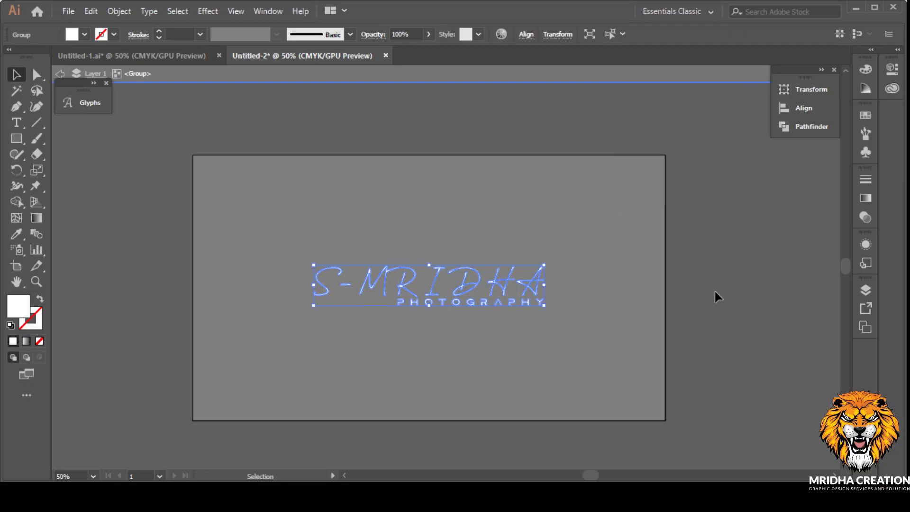
{"action": "double_click", "coordinate": [715, 292]}
{"action": "scroll", "coordinate": [456, 339], "scroll_direction": "down", "scroll_amount": 1}
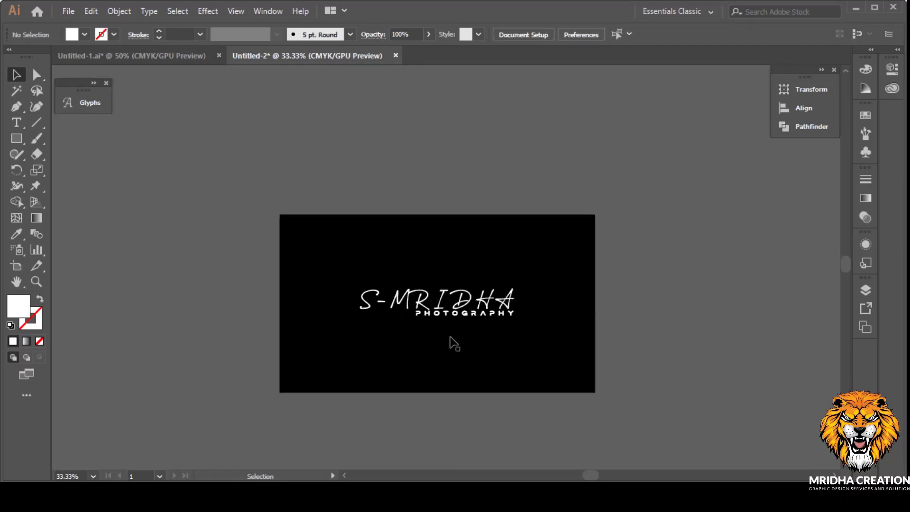
{"action": "scroll", "coordinate": [451, 336], "scroll_direction": "up", "scroll_amount": 2}
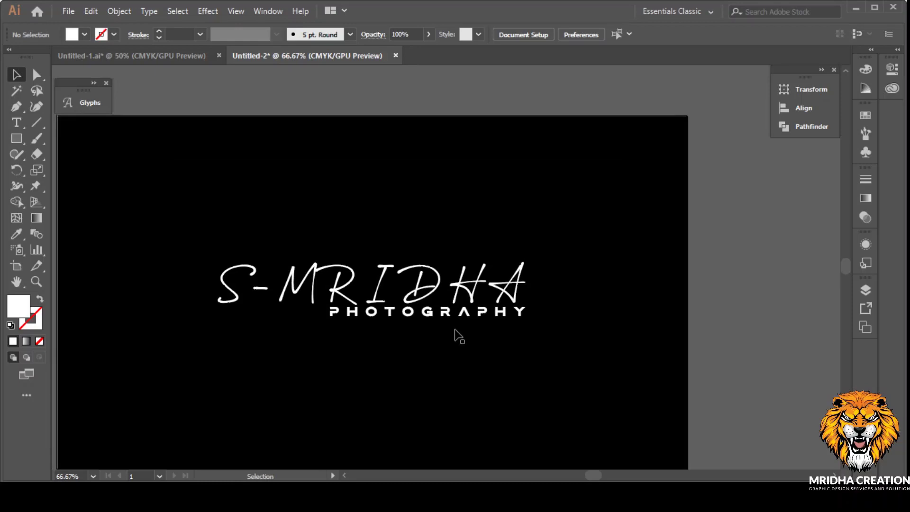
{"action": "scroll", "coordinate": [459, 335], "scroll_direction": "up", "scroll_amount": 3}
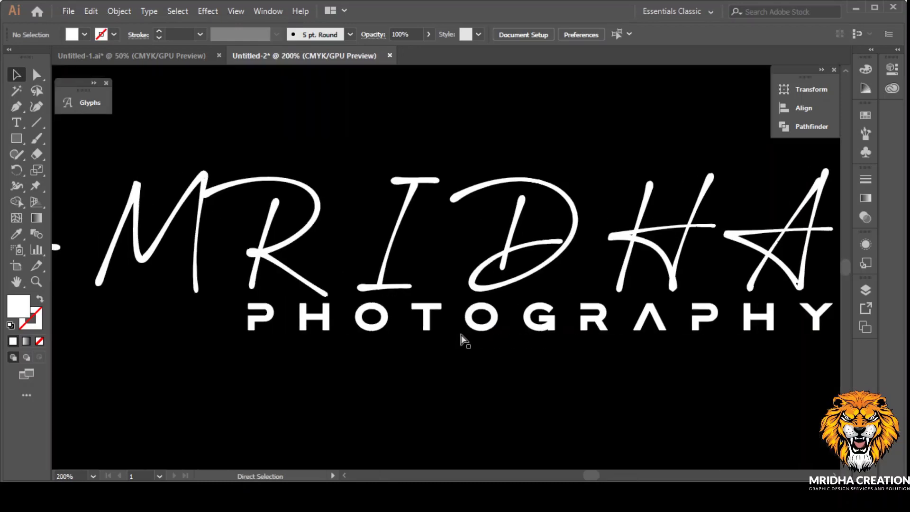
{"action": "scroll", "coordinate": [461, 337], "scroll_direction": "down", "scroll_amount": 4}
{"action": "scroll", "coordinate": [461, 334], "scroll_direction": "down", "scroll_amount": 1}
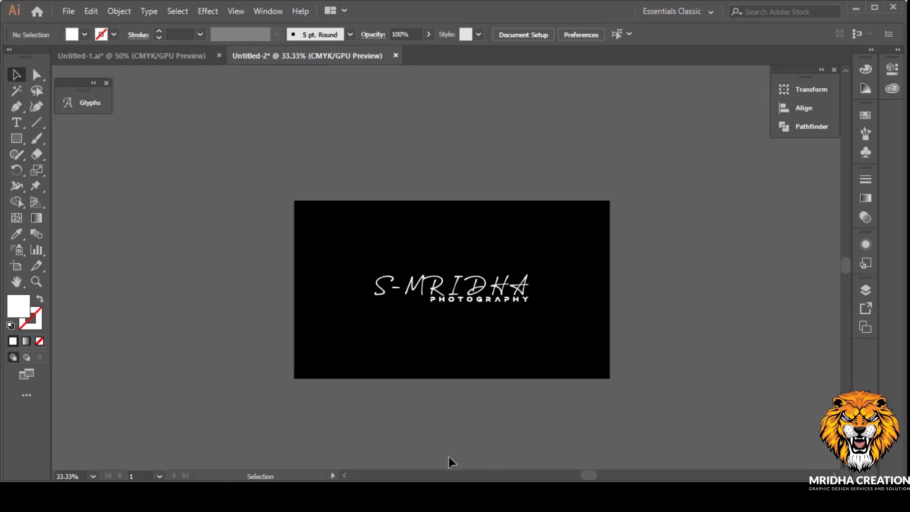
{"action": "mouse_move", "coordinate": [438, 495]}
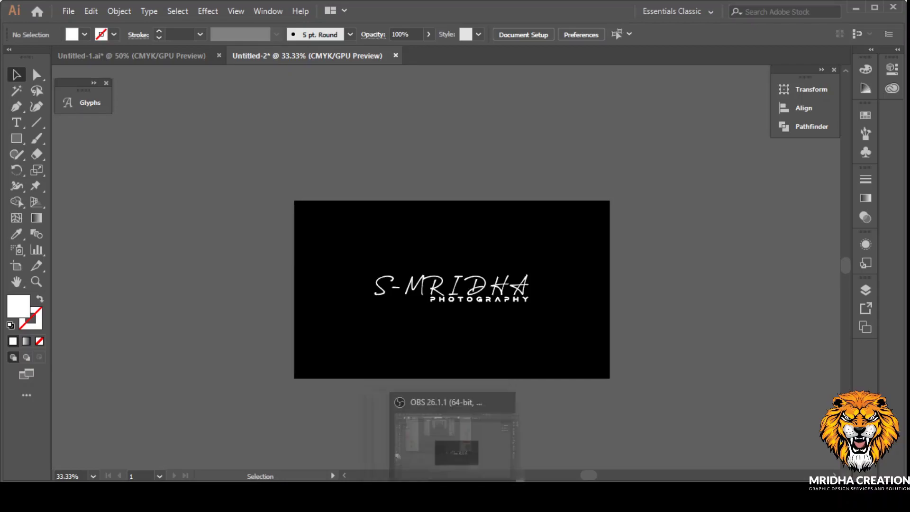